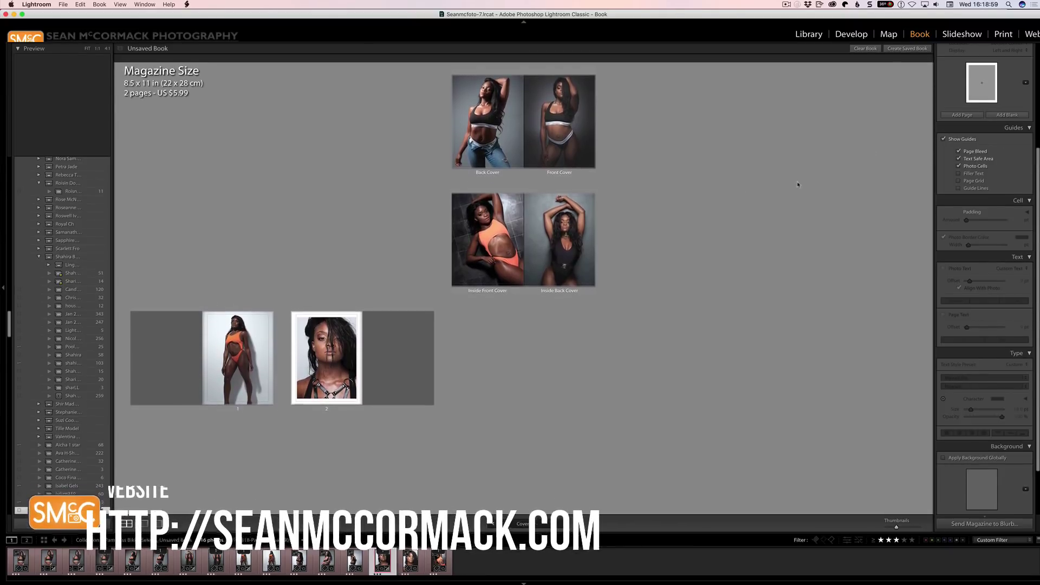
# Review the available Blurb book types, the website's magazine and trade book information, and the magazine's size options
pyautogui.scroll(5, 985, 108)
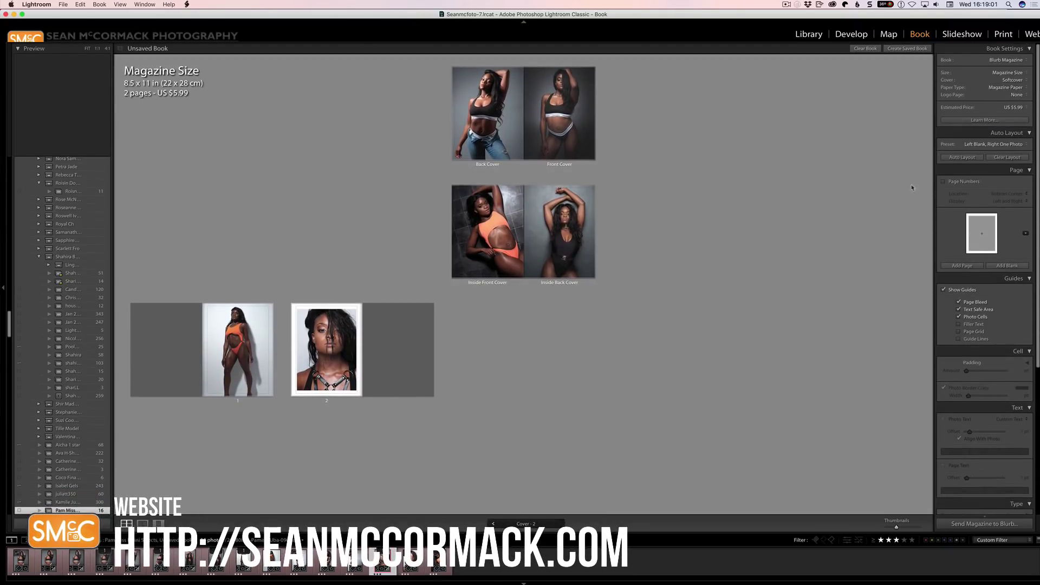
pyautogui.click(997, 60)
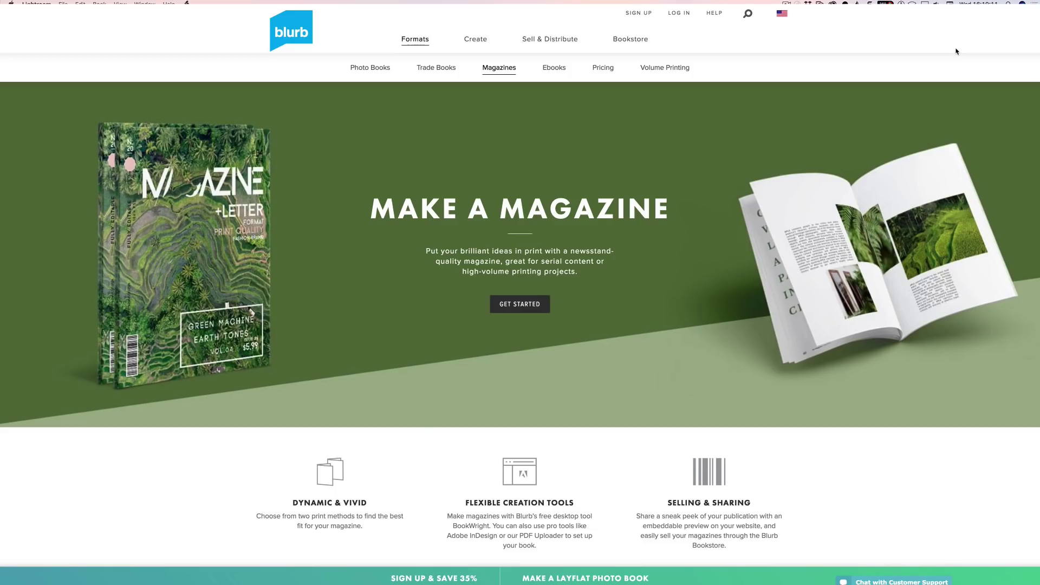
pyautogui.click(436, 67)
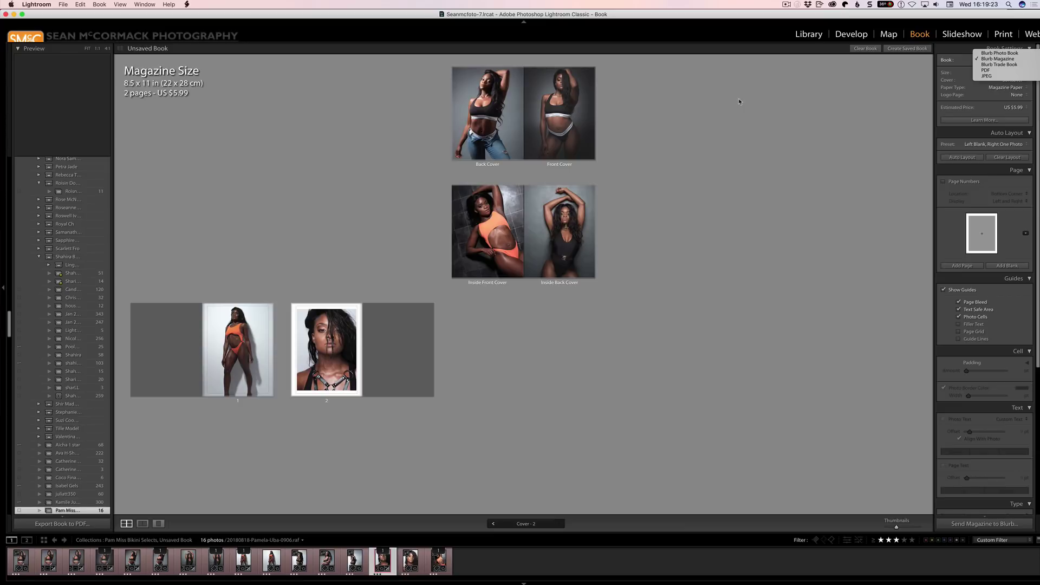
pyautogui.press('Escape')
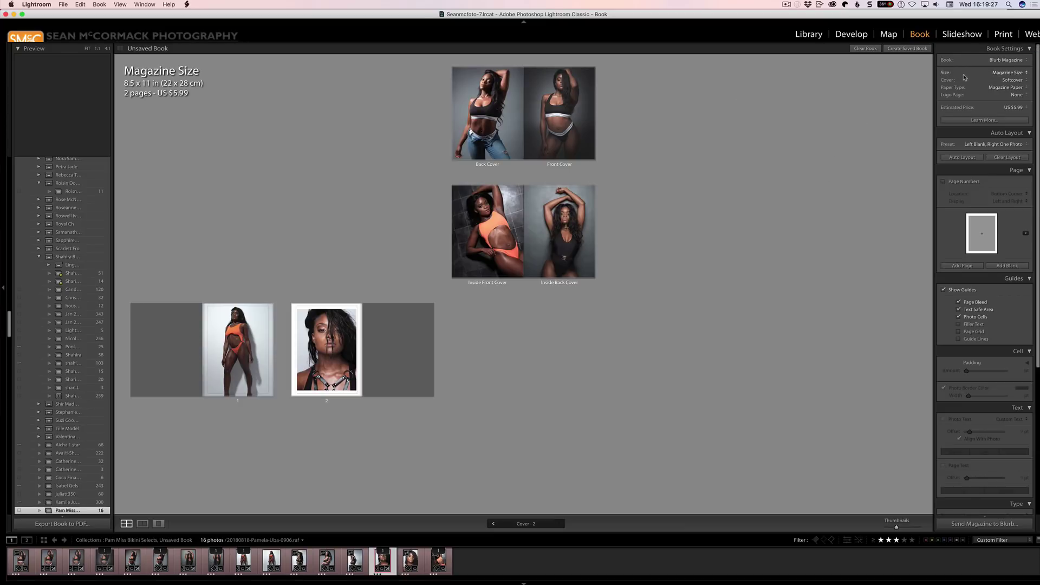
pyautogui.click(1002, 63)
pyautogui.press('Escape')
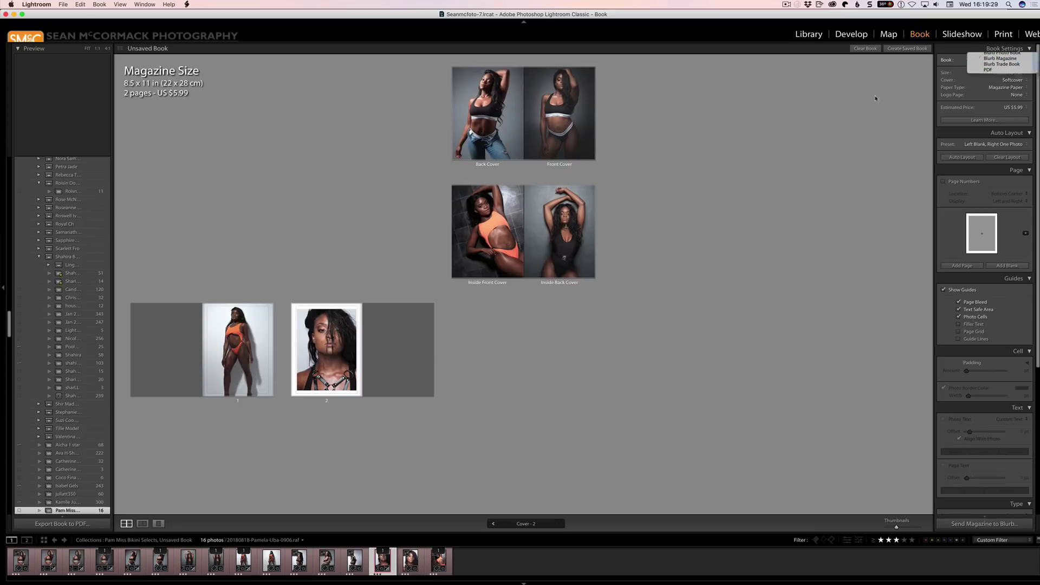
pyautogui.click(997, 74)
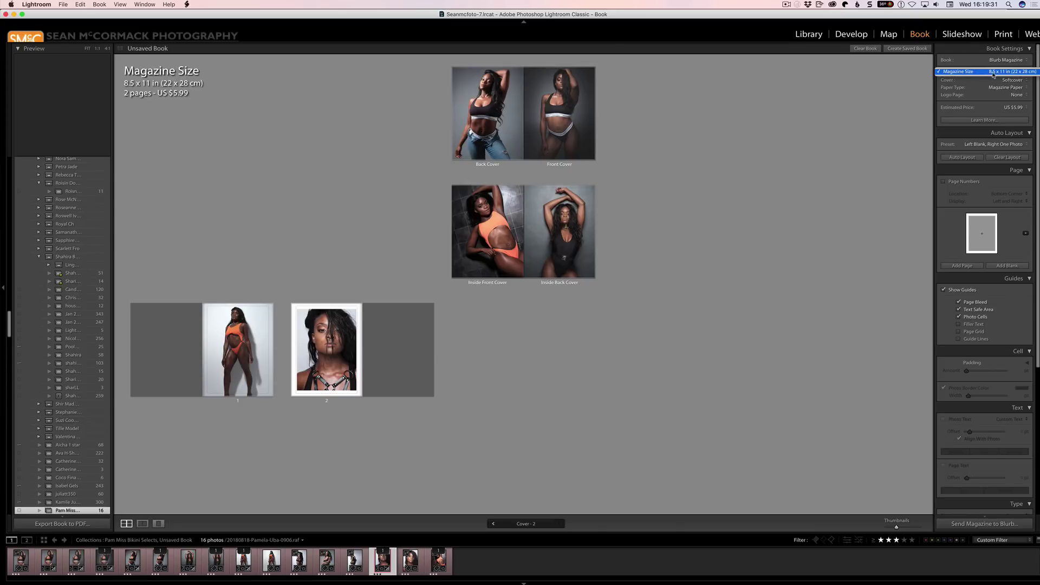
pyautogui.click(973, 79)
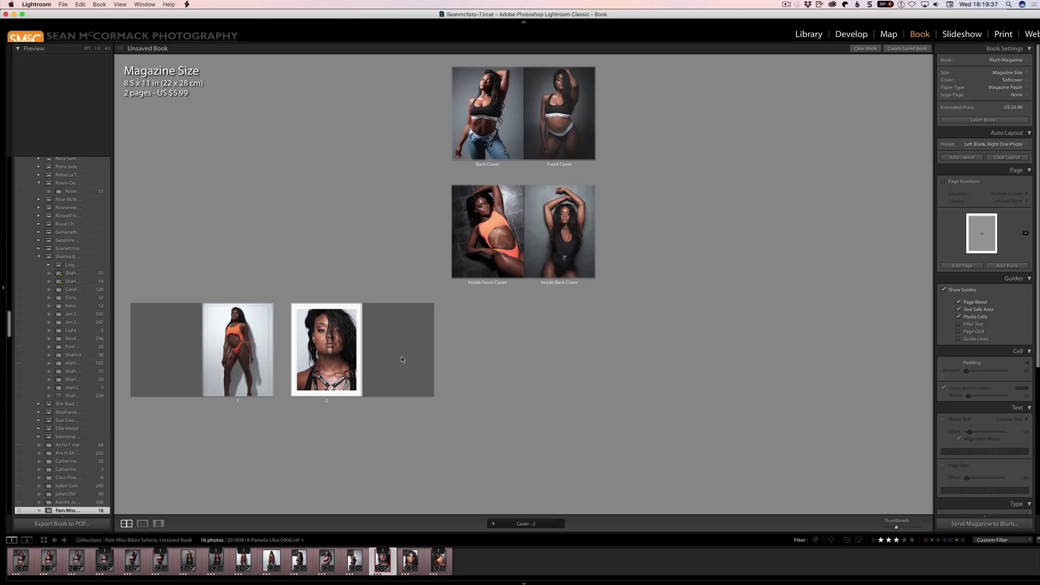
# Open page 2 in single-page view and browse its one-photo page layouts
pyautogui.doubleClick(336, 370)
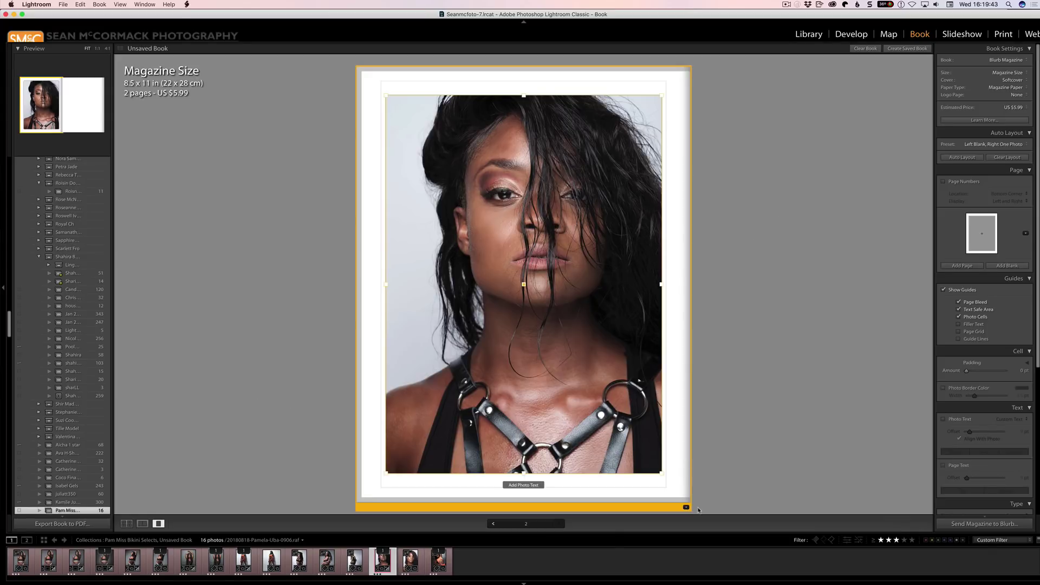
pyautogui.click(686, 507)
pyautogui.scroll(-1, 804, 468)
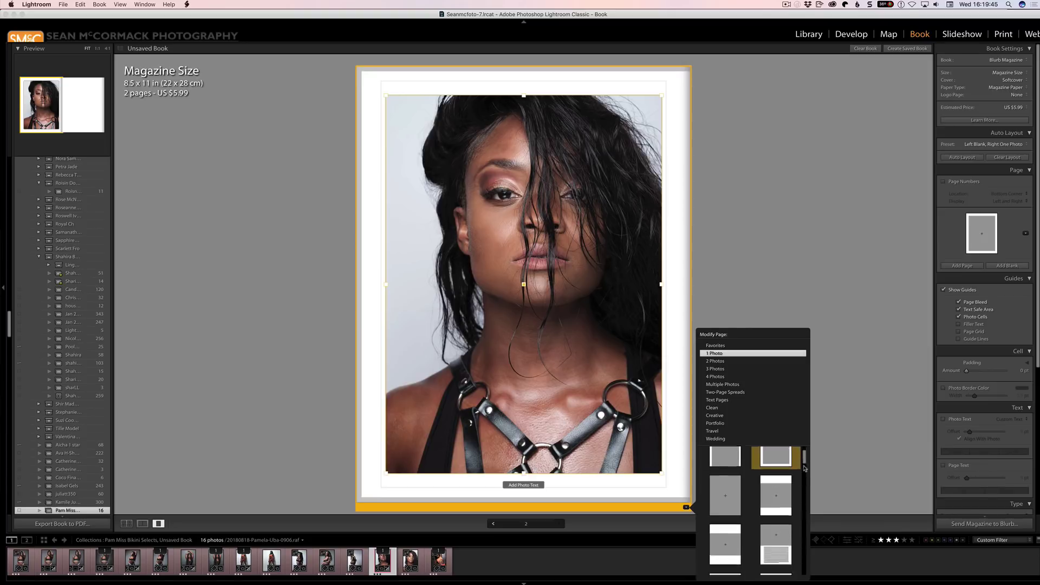
pyautogui.moveTo(804, 468); pyautogui.dragTo(799, 432)
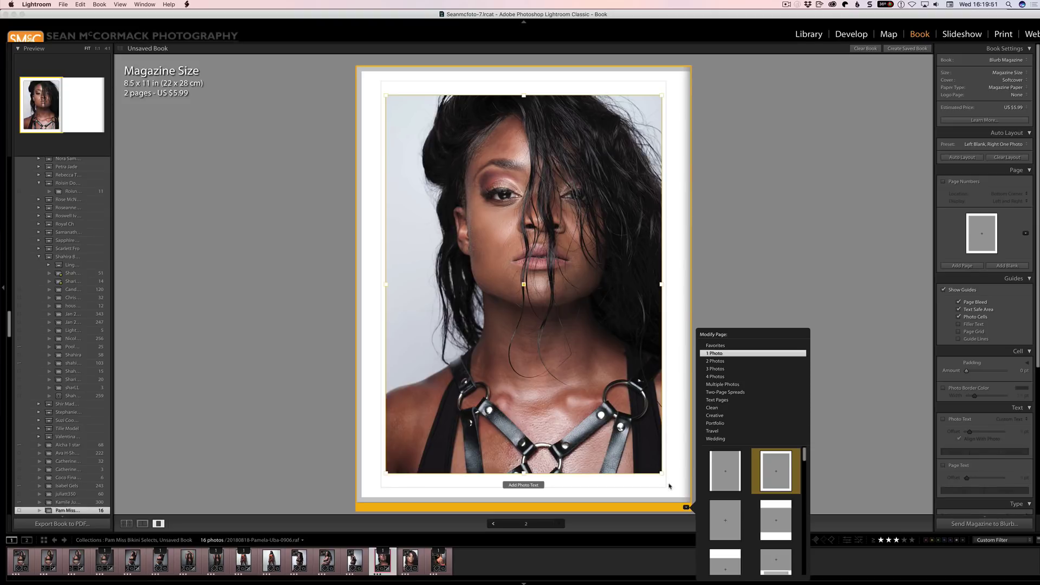
# Shrink the portrait's photo cell on page 2 and reposition it inside the text safe area, leaving room below
pyautogui.click(568, 407)
pyautogui.moveTo(568, 407); pyautogui.dragTo(624, 400)
pyautogui.moveTo(505, 248); pyautogui.dragTo(532, 249)
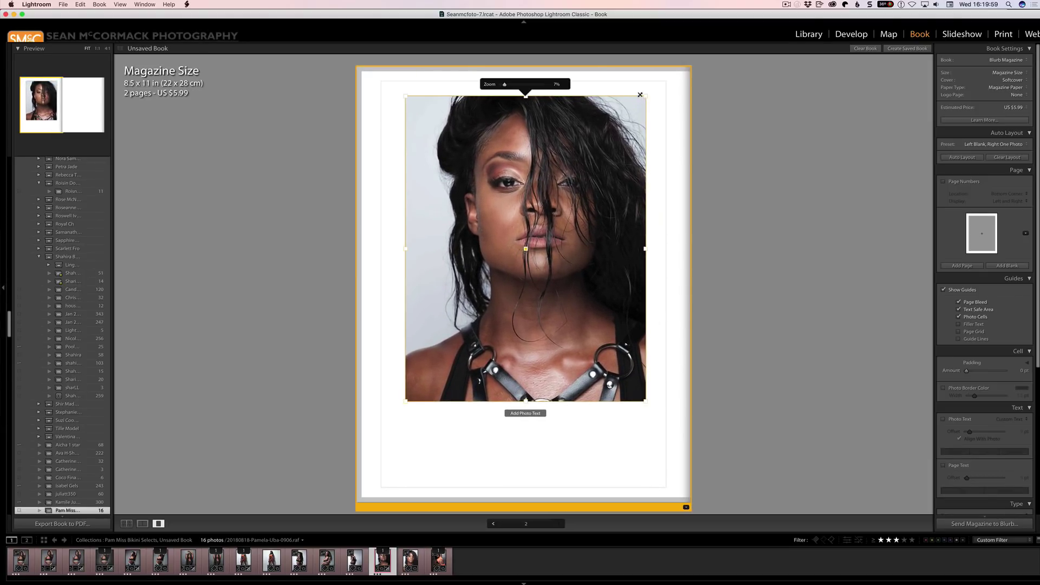
pyautogui.moveTo(647, 96); pyautogui.dragTo(640, 104)
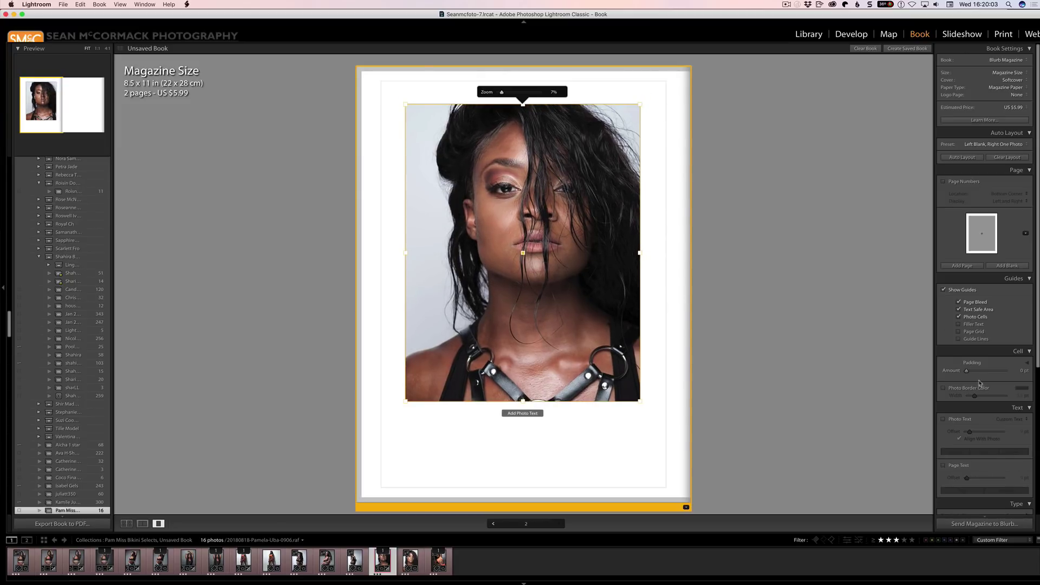
# Set the portrait cell's padding to 37 pt and move the cell toward the page's upper-right corner
pyautogui.moveTo(966, 371); pyautogui.dragTo(975, 372)
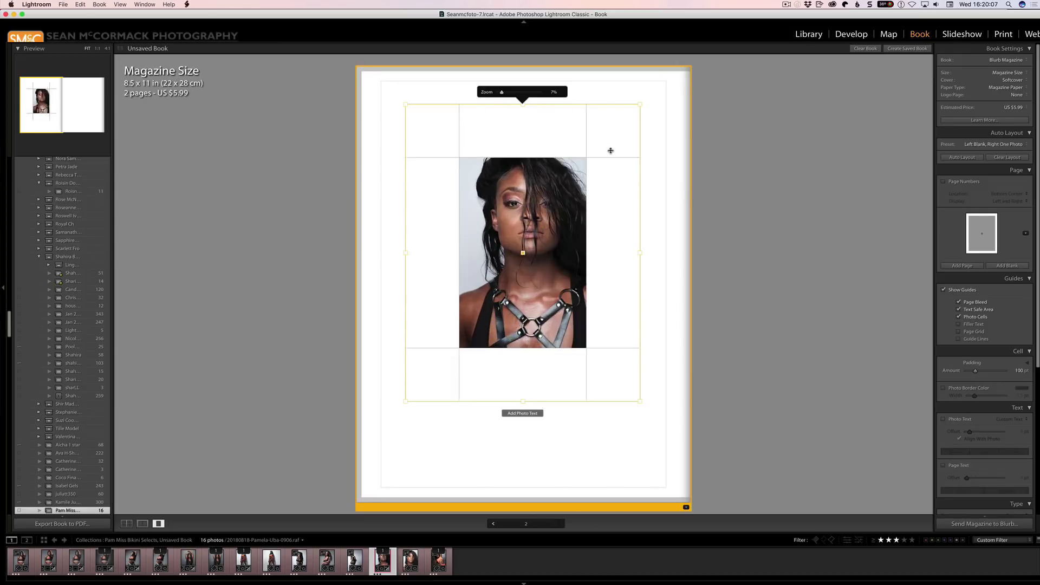
pyautogui.moveTo(611, 150); pyautogui.dragTo(615, 128)
pyautogui.moveTo(521, 252); pyautogui.dragTo(543, 231)
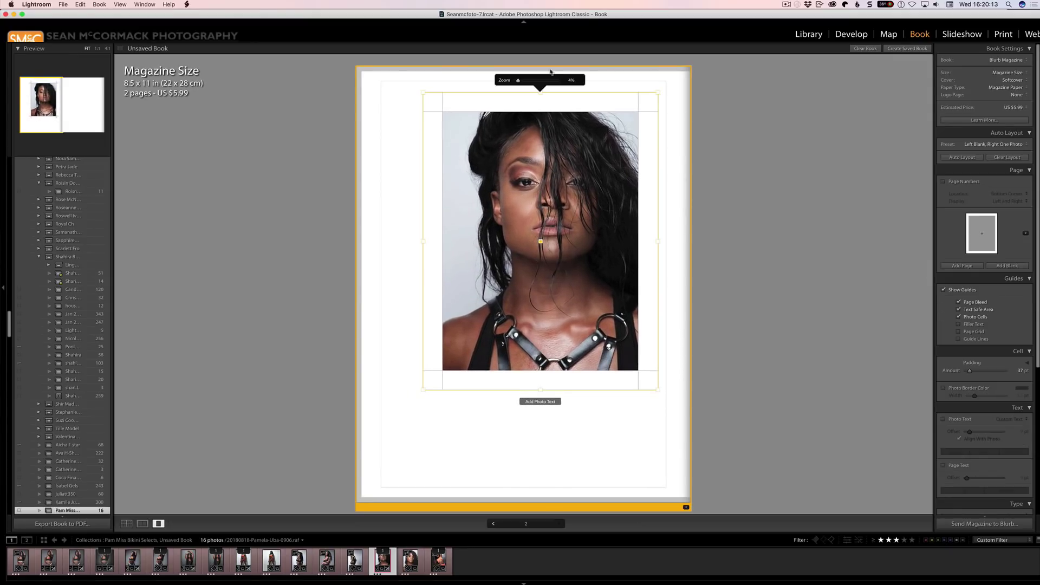
# Try a black photo border on the portrait cell and remove it again
pyautogui.click(943, 388)
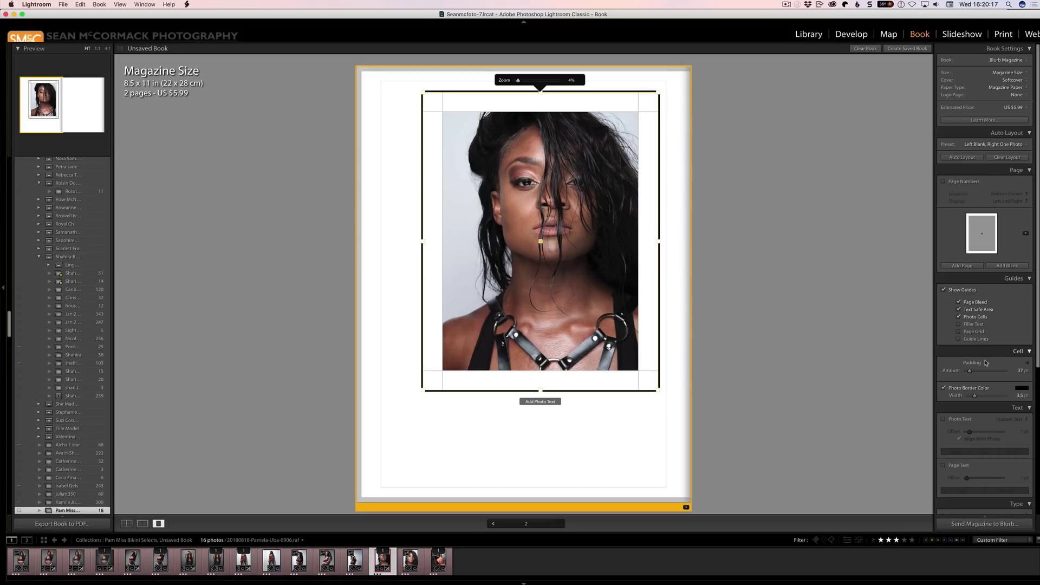
pyautogui.click(943, 389)
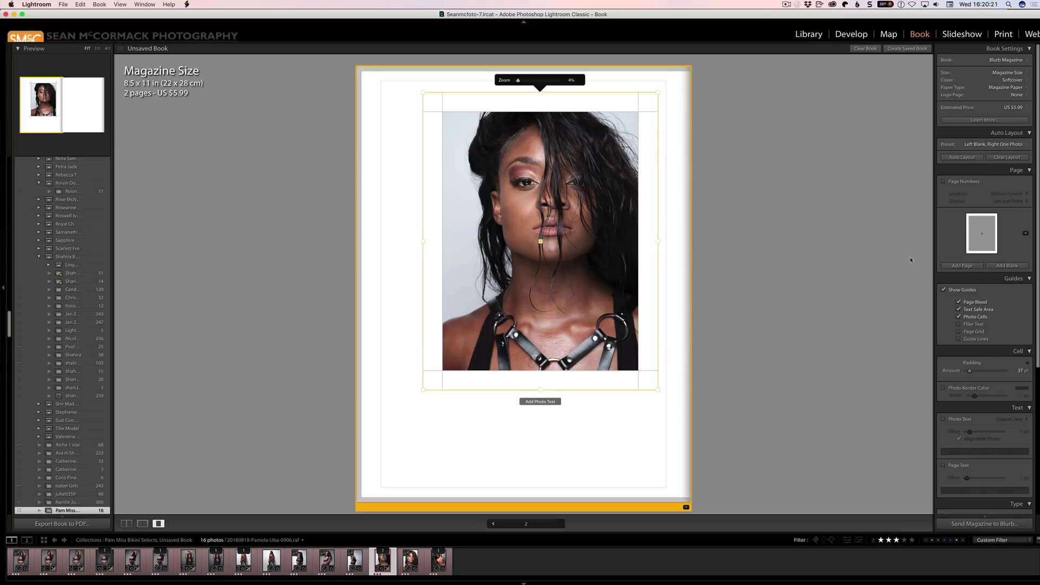
# Add a second photo cell near the page's lower-left corner and fill it with the bare-shouldered portrait
pyautogui.scroll(-5, 991, 325)
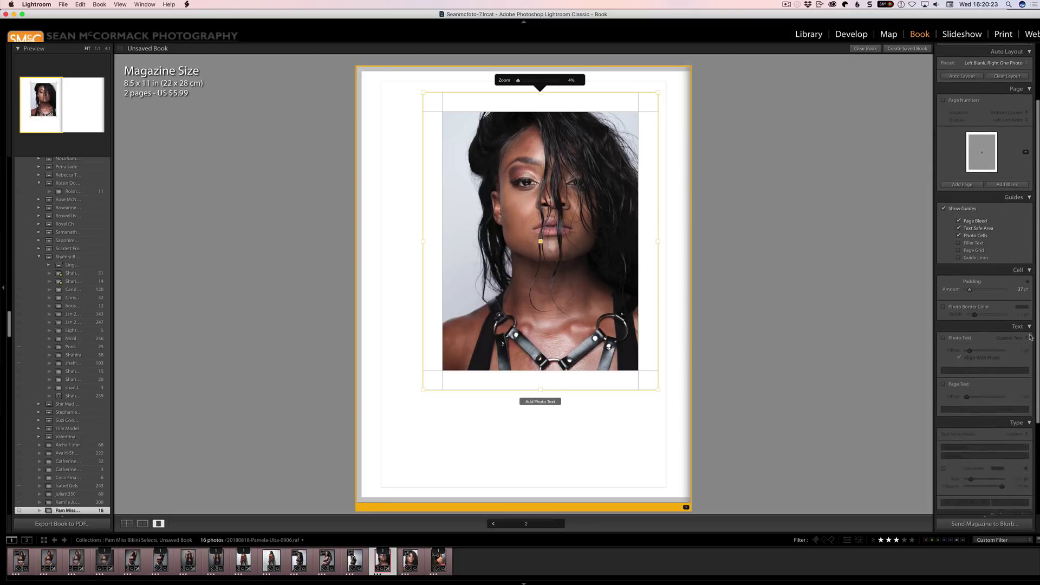
pyautogui.rightClick(427, 356)
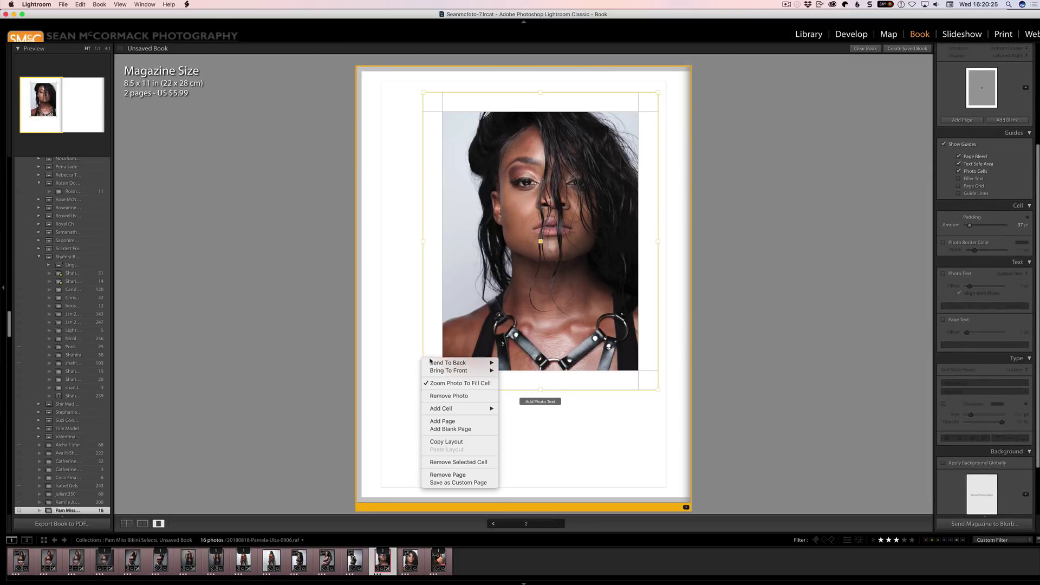
pyautogui.moveTo(486, 411)
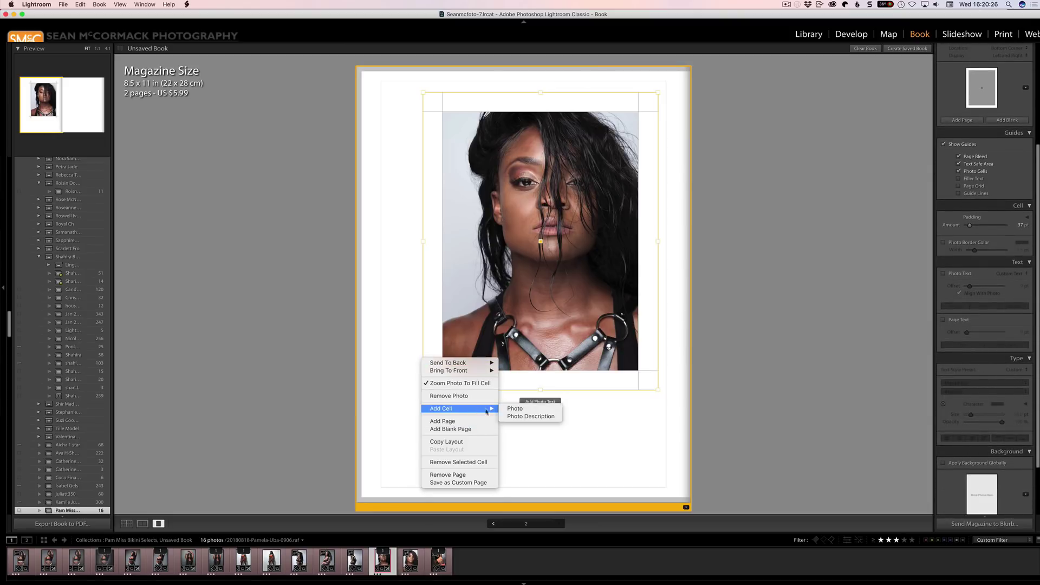
pyautogui.click(514, 410)
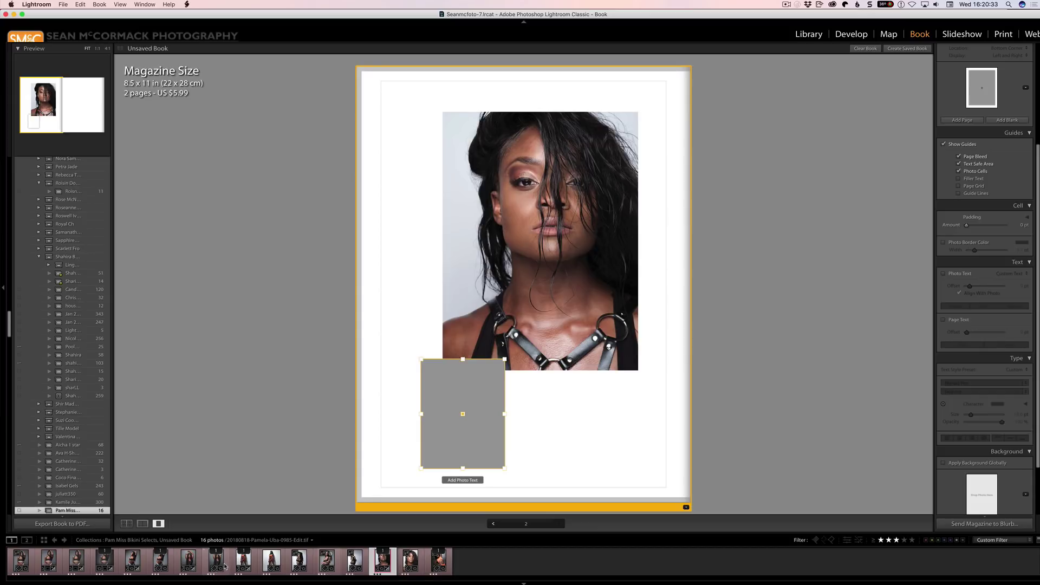
pyautogui.moveTo(410, 561); pyautogui.dragTo(472, 420)
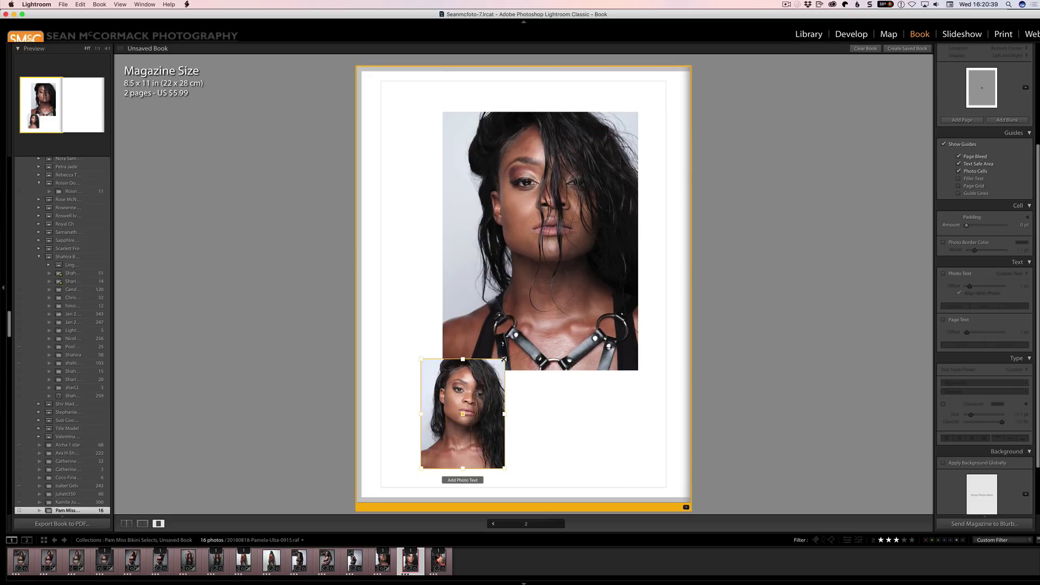
# Enlarge the second photo cell toward its upper-right corner so that it overlaps the large portrait
pyautogui.moveTo(504, 358); pyautogui.dragTo(550, 307)
pyautogui.click(479, 392)
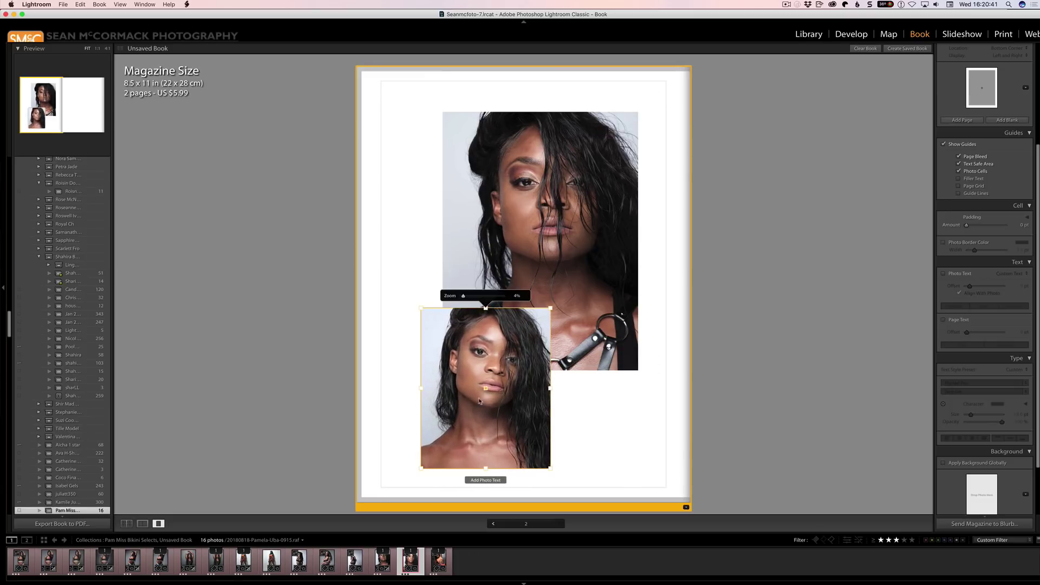
pyautogui.moveTo(478, 392); pyautogui.dragTo(480, 412)
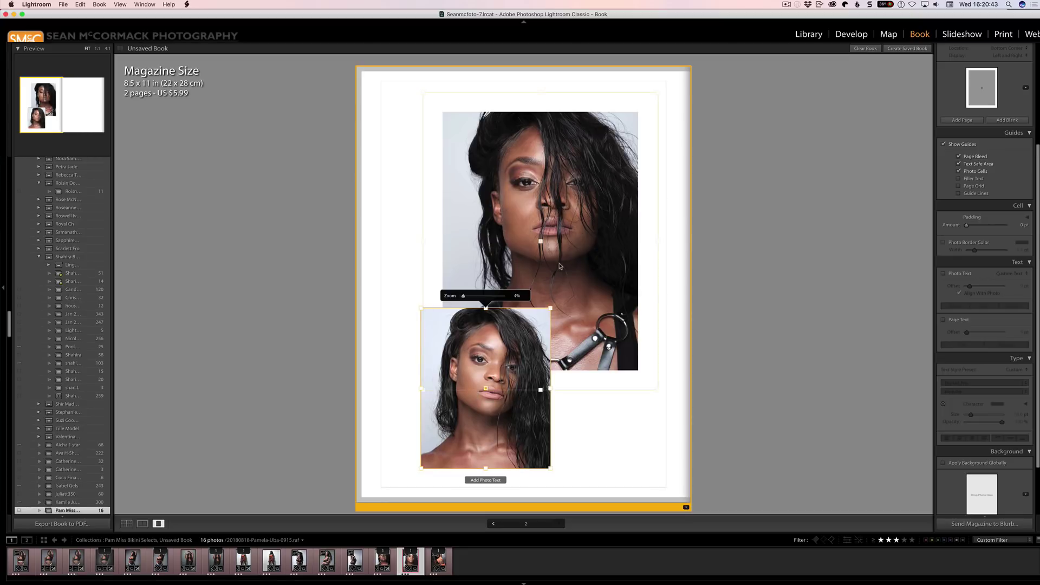
# Send the smaller photo cell behind the large portrait, and reverse the stacking by sending the large portrait backward
pyautogui.rightClick(536, 350)
pyautogui.rightClick(540, 344)
pyautogui.rightClick(539, 344)
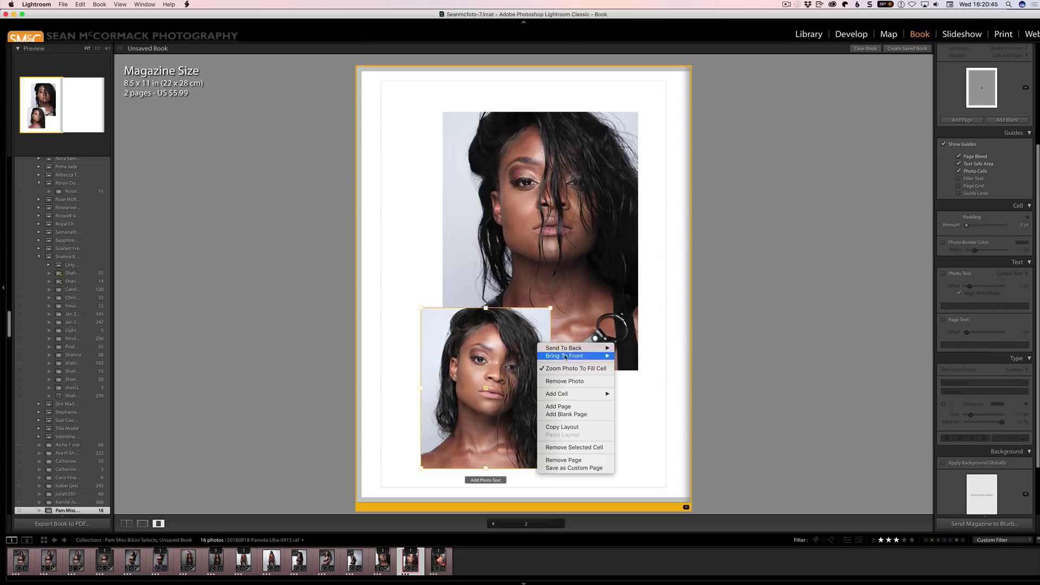
pyautogui.moveTo(586, 348)
pyautogui.click(641, 350)
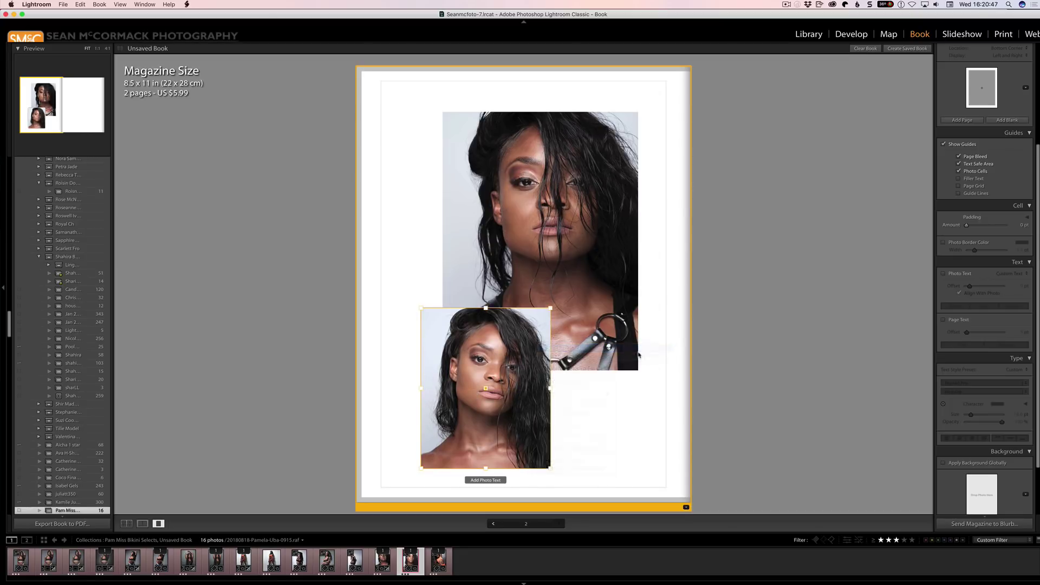
pyautogui.click(600, 303)
pyautogui.rightClick(599, 300)
pyautogui.moveTo(623, 302)
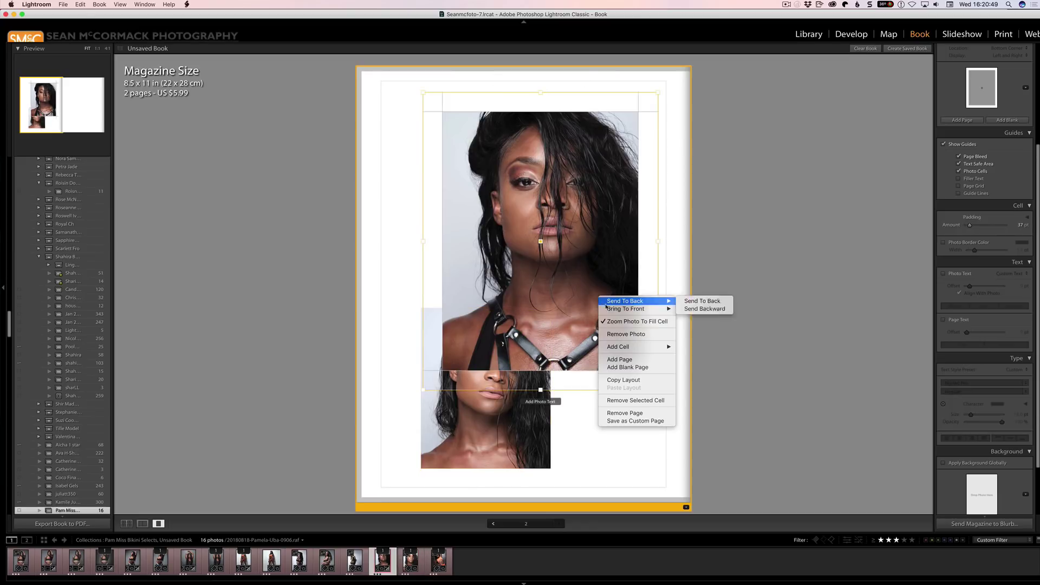
pyautogui.click(704, 308)
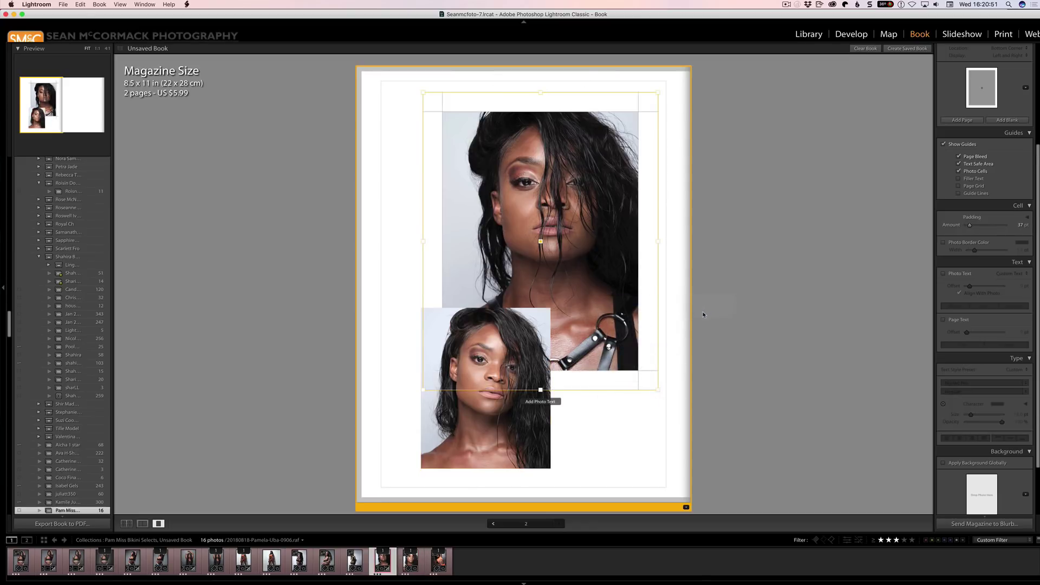
# Bring the large portrait in front of the smaller photo, and return it to the back
pyautogui.rightClick(600, 327)
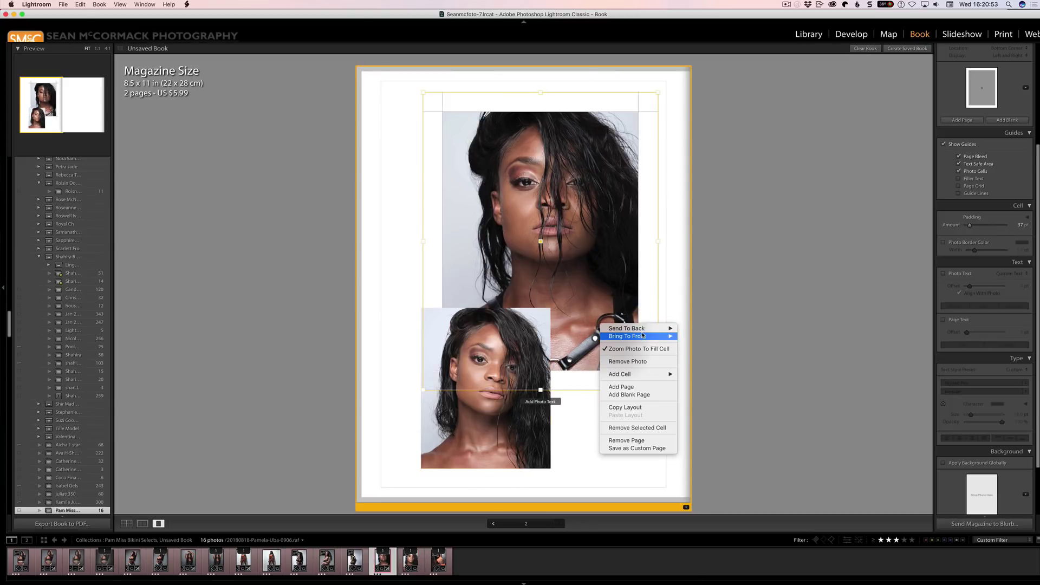
pyautogui.moveTo(644, 336)
pyautogui.click(697, 337)
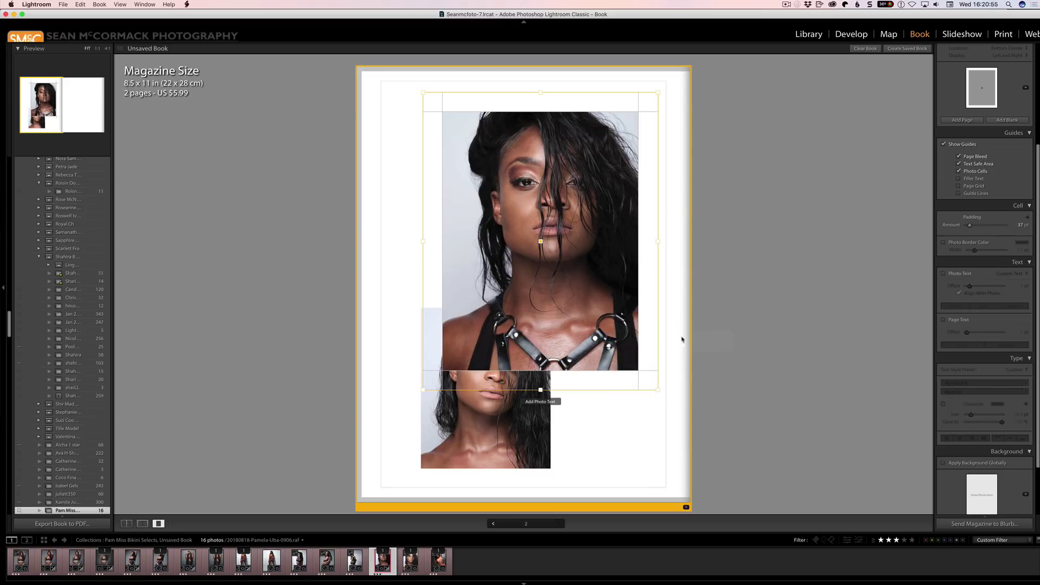
pyautogui.rightClick(599, 317)
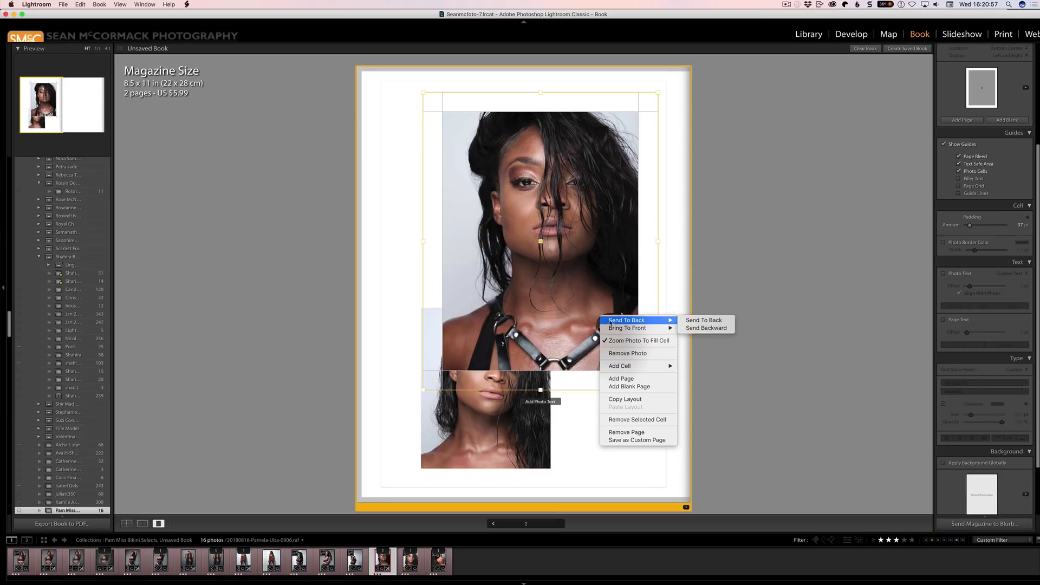
pyautogui.moveTo(655, 323)
pyautogui.click(704, 320)
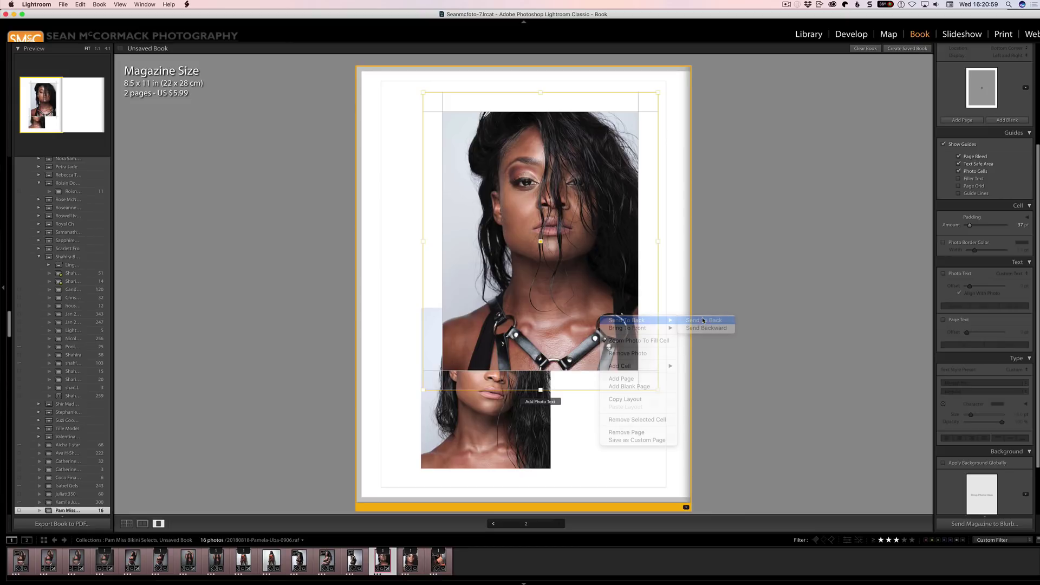
# Move the smaller photo cell further toward the page's lower-left corner, still overlapping the large portrait
pyautogui.click(490, 428)
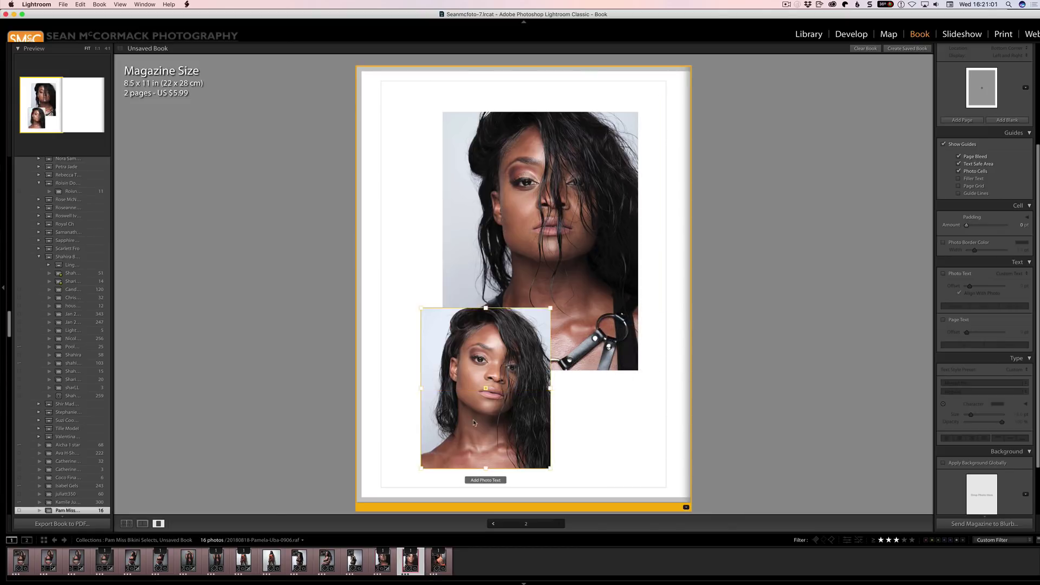
pyautogui.moveTo(491, 395); pyautogui.dragTo(455, 397)
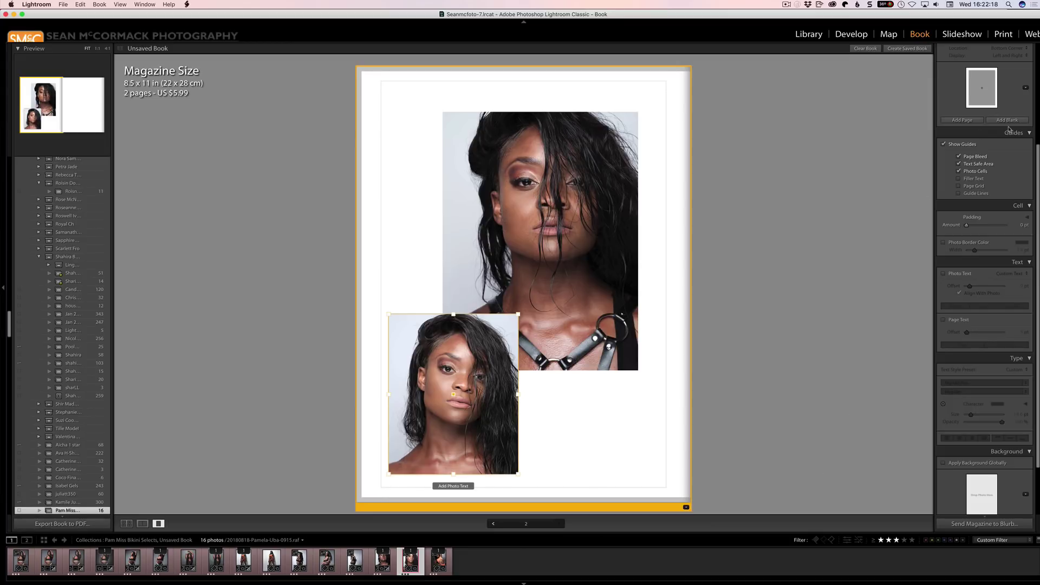
# Change the book type to Blurb Photo Book and accept the format change with a new layout
pyautogui.scroll(5, 1025, 47)
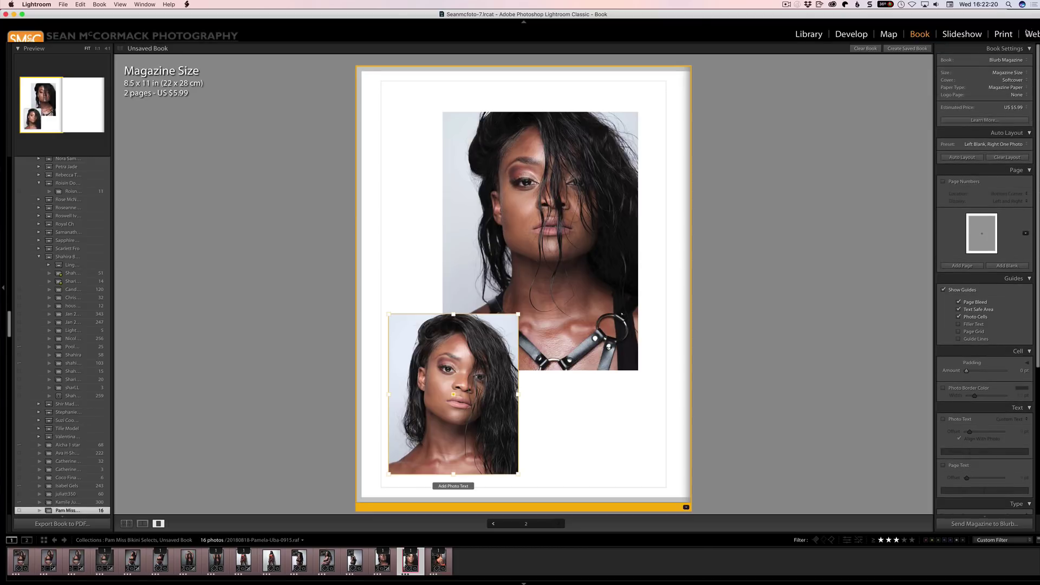
pyautogui.click(1007, 59)
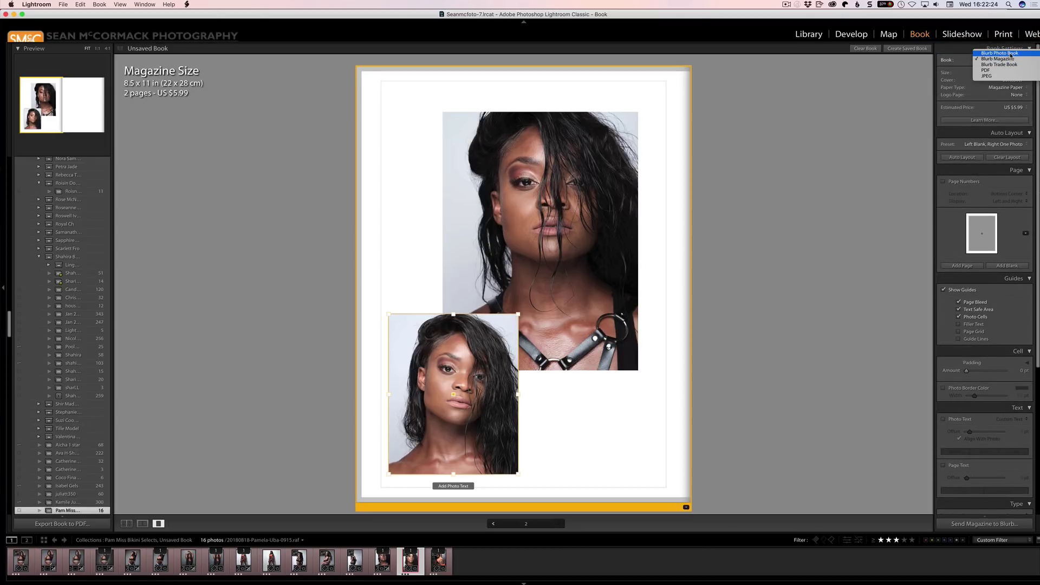
pyautogui.click(1011, 54)
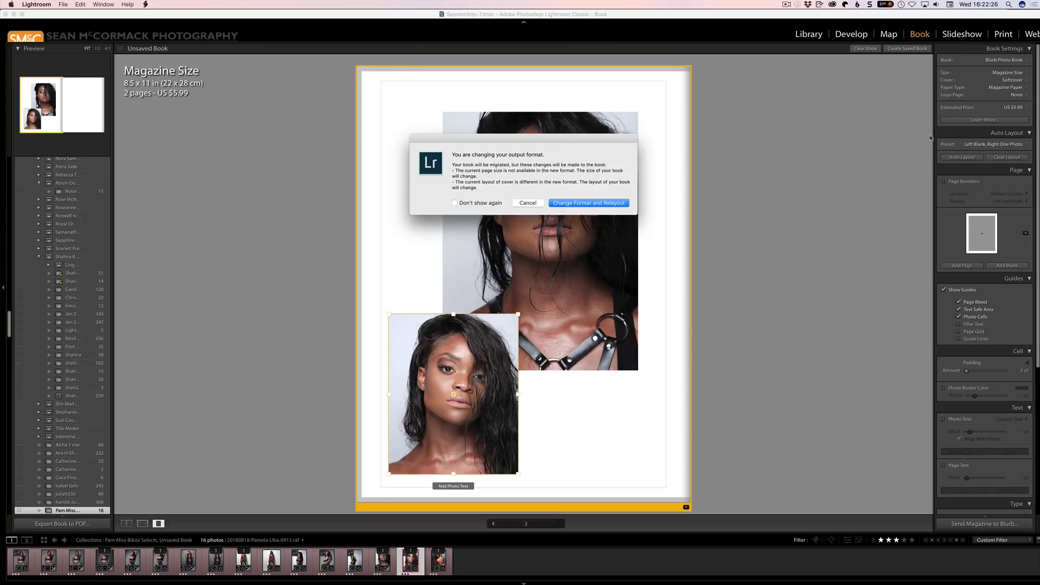
pyautogui.click(580, 206)
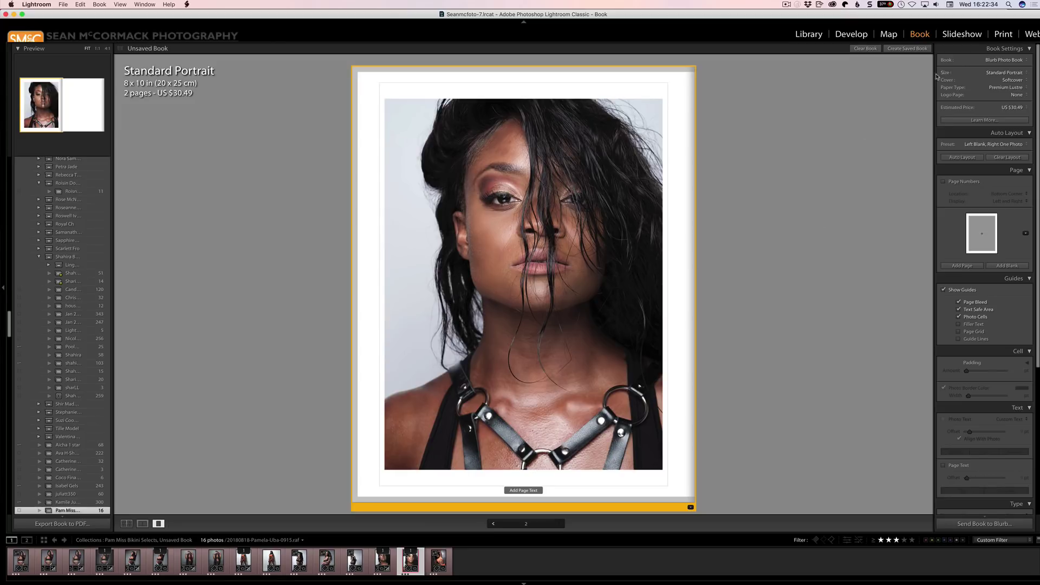
# Review the page sizes available for the Blurb photo book, keeping Standard Portrait
pyautogui.click(997, 73)
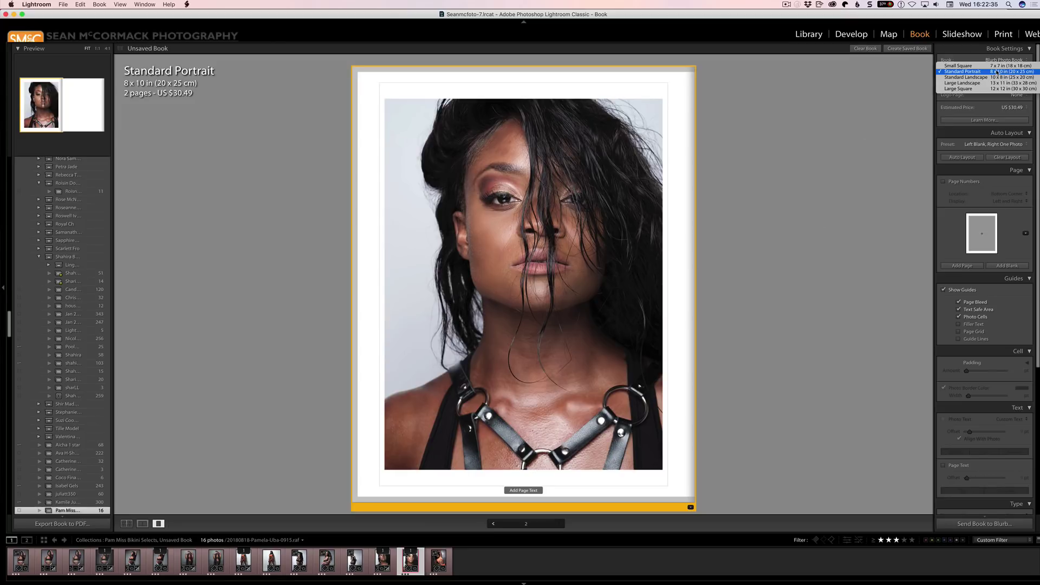
pyautogui.click(874, 95)
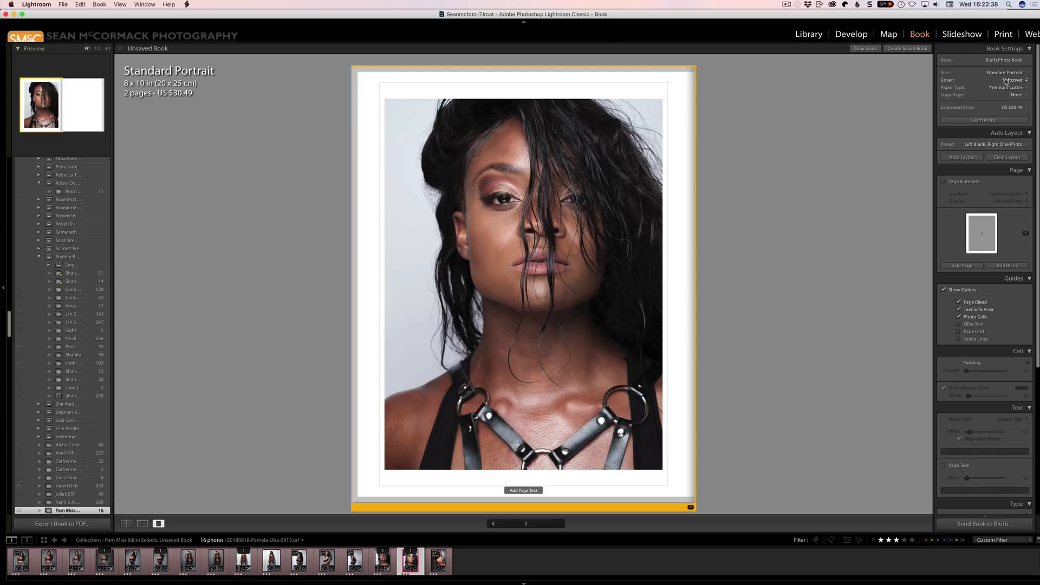
pyautogui.click(1003, 61)
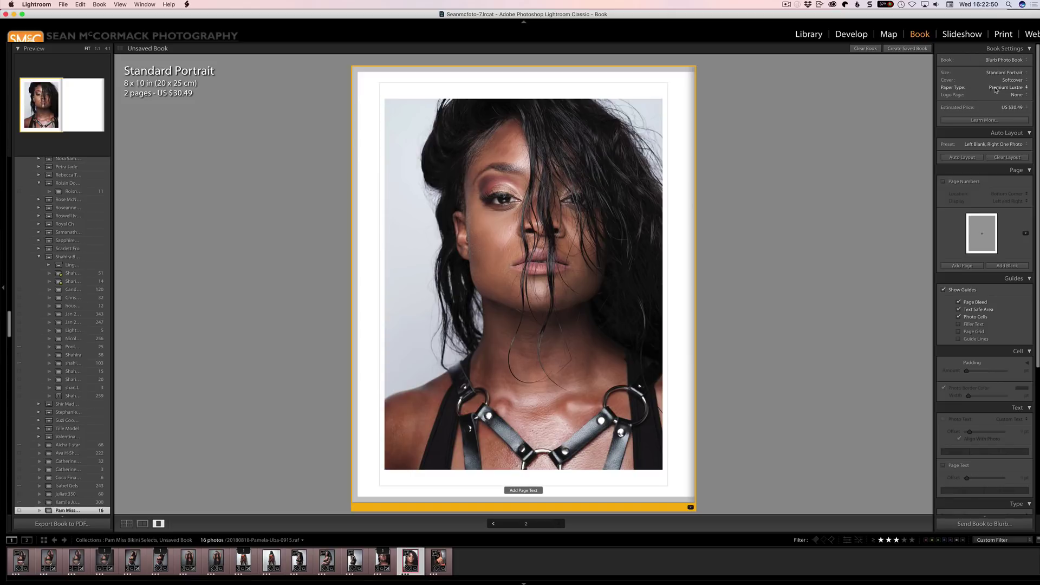
# Set the book's paper type to Standard Layflat and accept the resulting cover change
pyautogui.click(1006, 87)
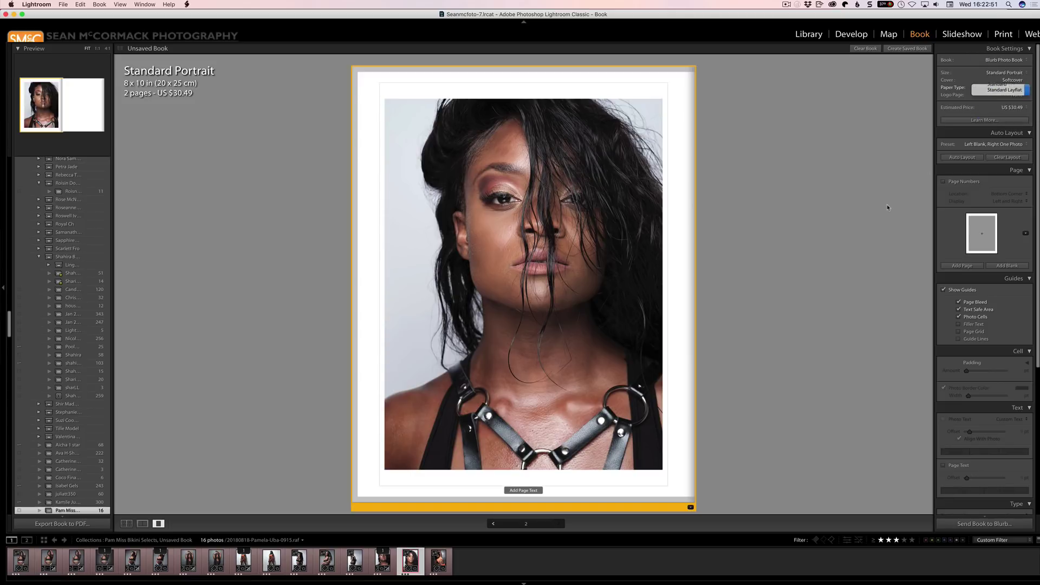
pyautogui.press('Return')
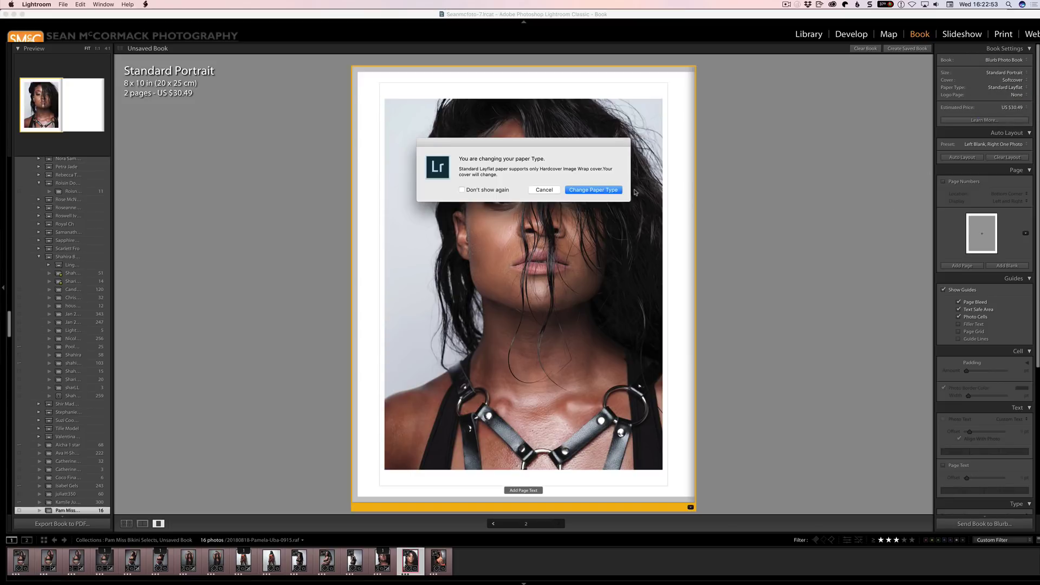
pyautogui.click(611, 194)
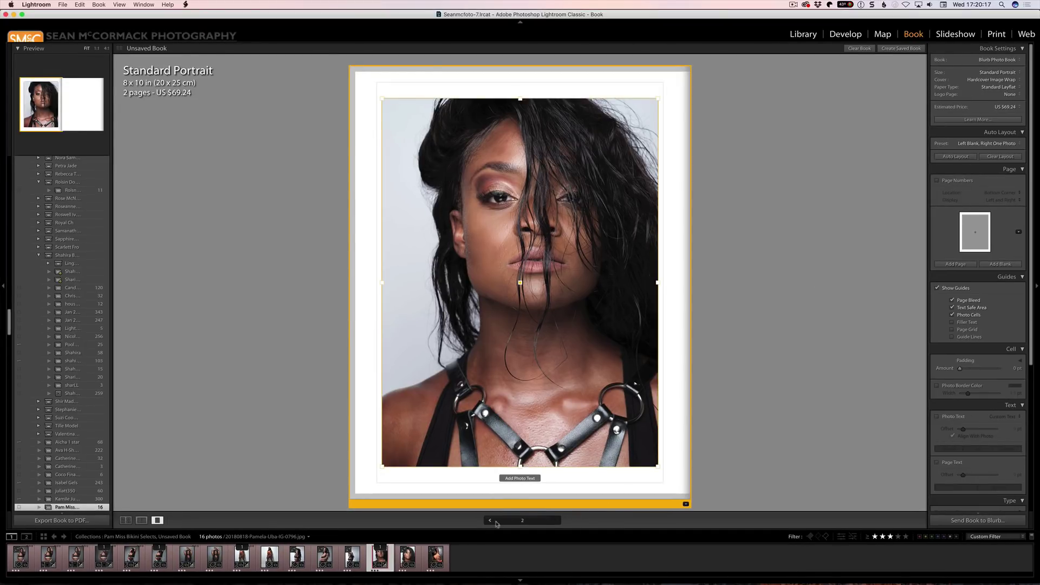
# Look up the landscape photo of the reclining model in the Library grid, and return to the Book module
pyautogui.click(436, 558)
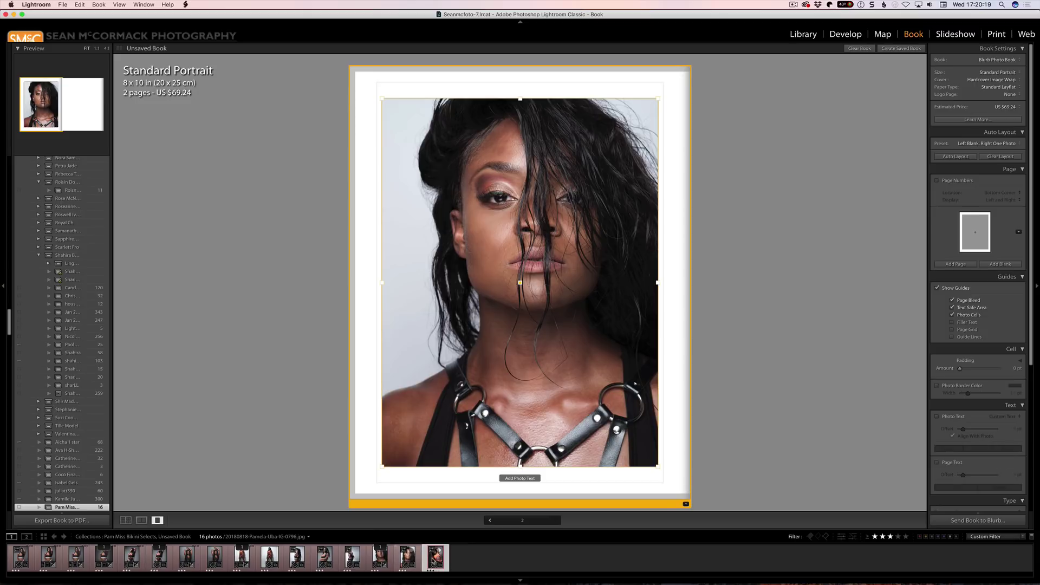
pyautogui.press('super+t')
pyautogui.click(436, 562)
pyautogui.press('g')
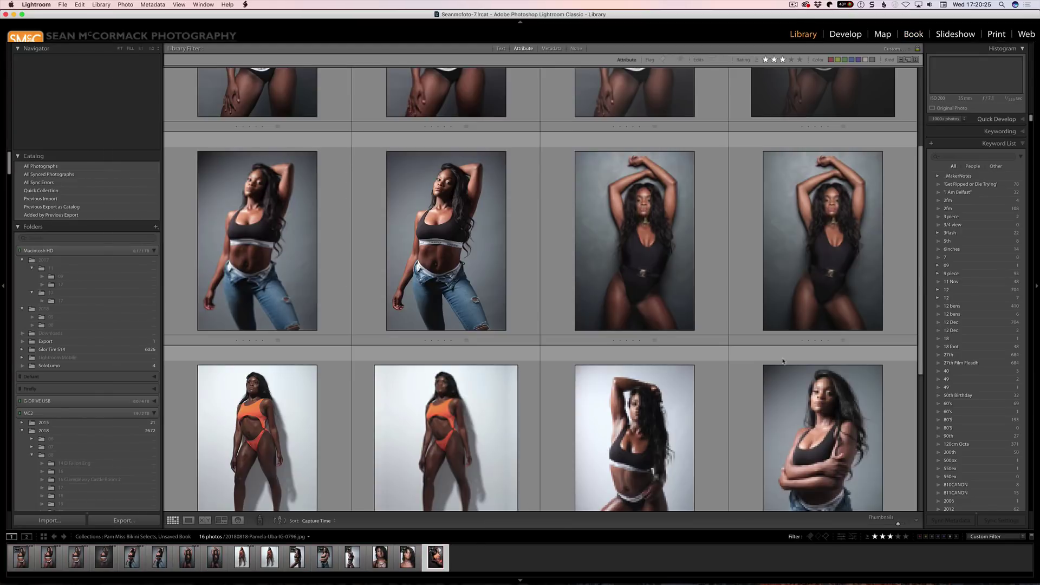
pyautogui.scroll(-5, 783, 361)
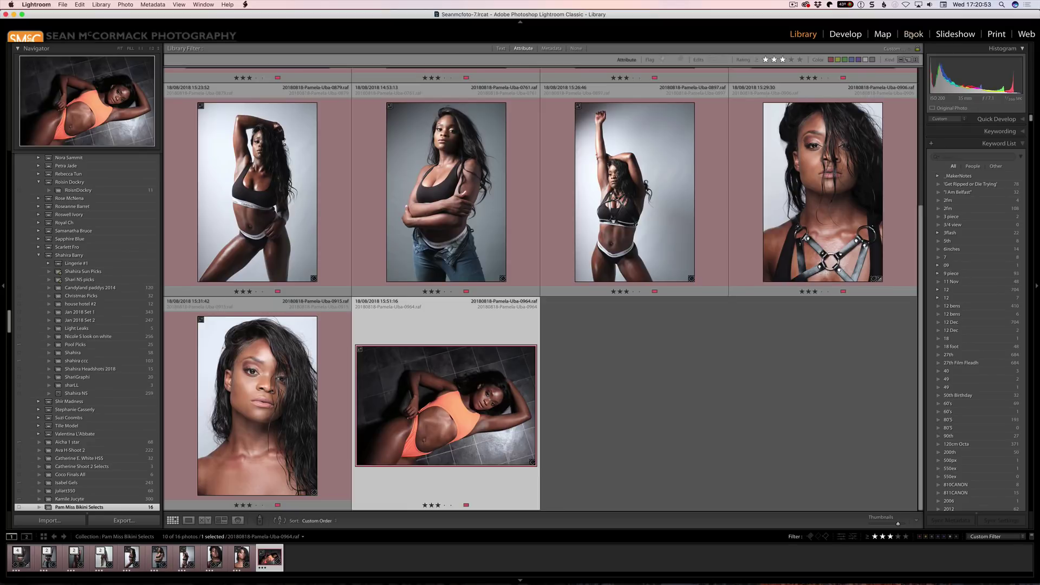
pyautogui.click(912, 34)
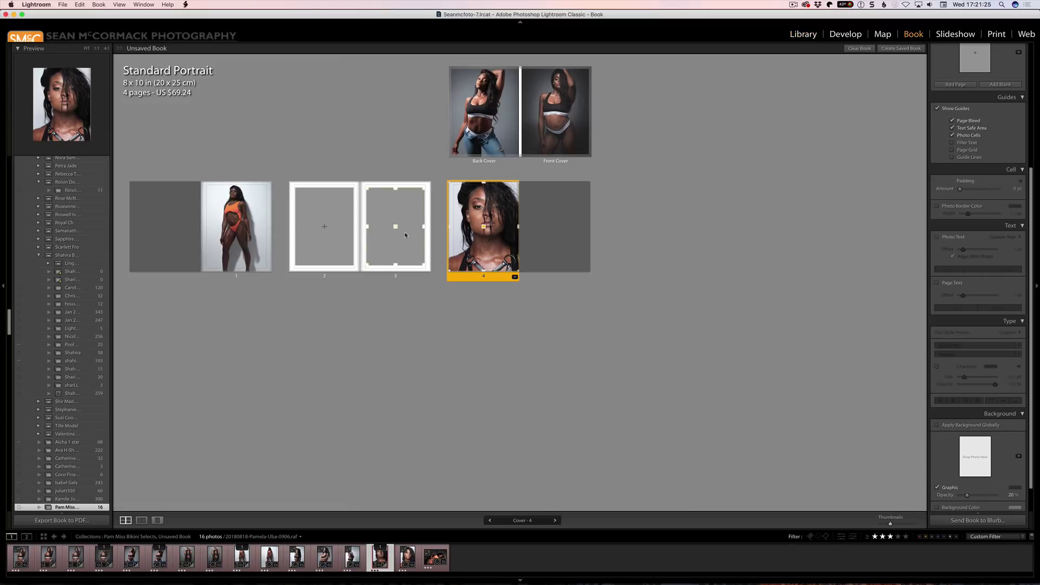
# Add a full-bleed two-page spread after page 3 and fill it with the landscape photo of the reclining model
pyautogui.click(418, 265)
pyautogui.click(428, 277)
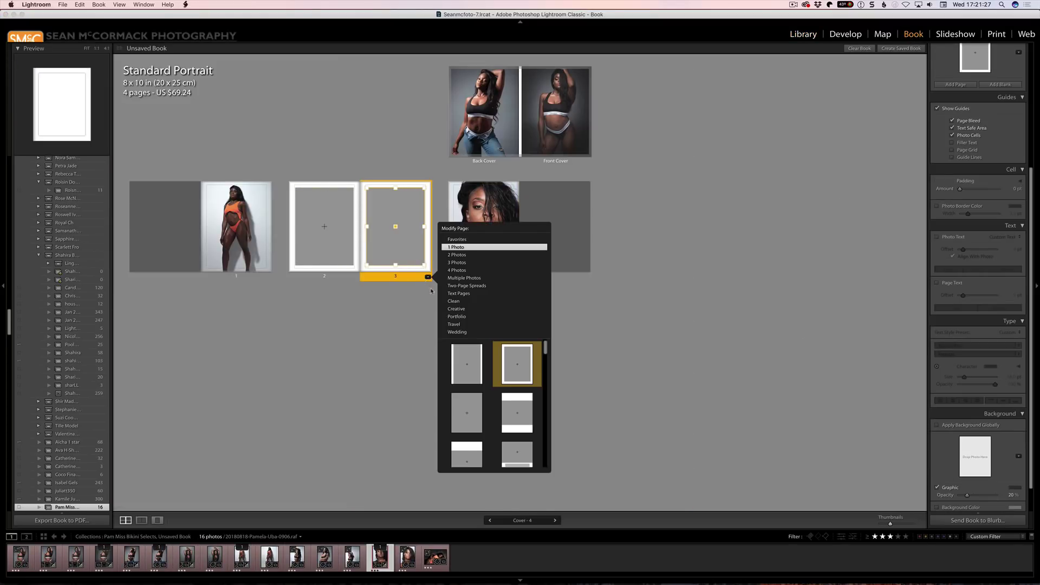
pyautogui.click(465, 286)
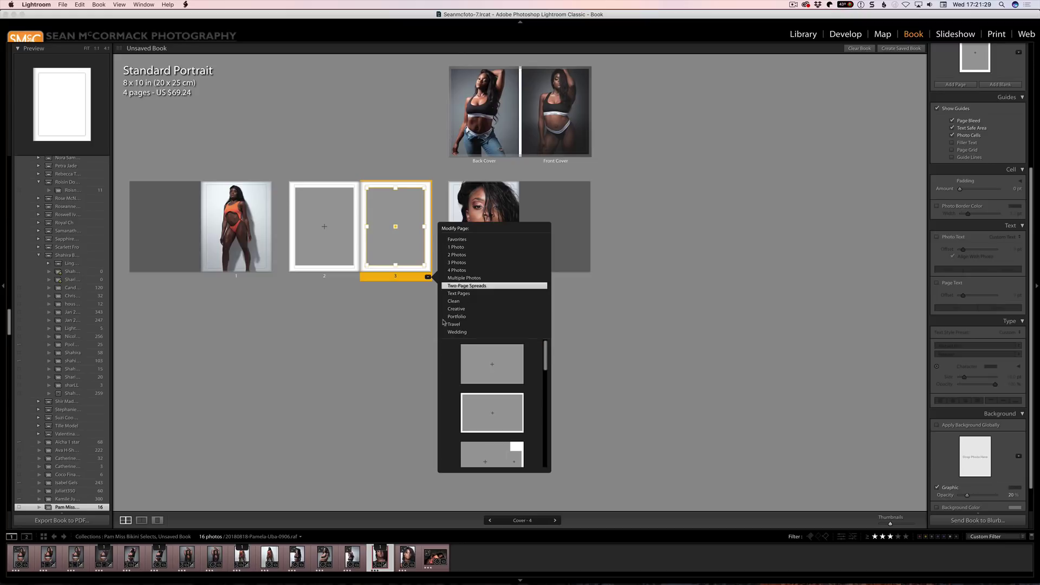
pyautogui.click(507, 368)
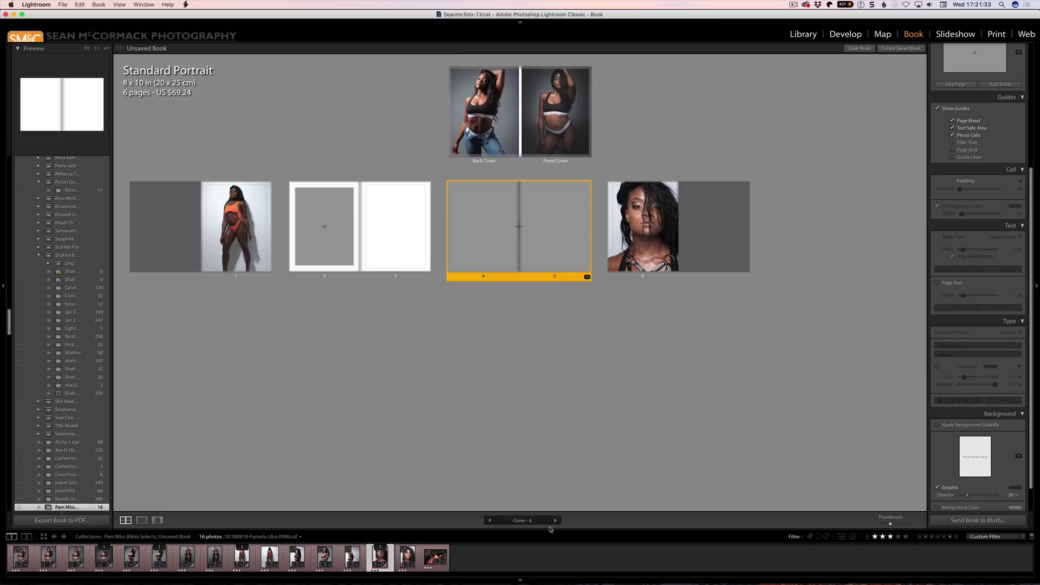
pyautogui.moveTo(436, 557); pyautogui.dragTo(494, 228)
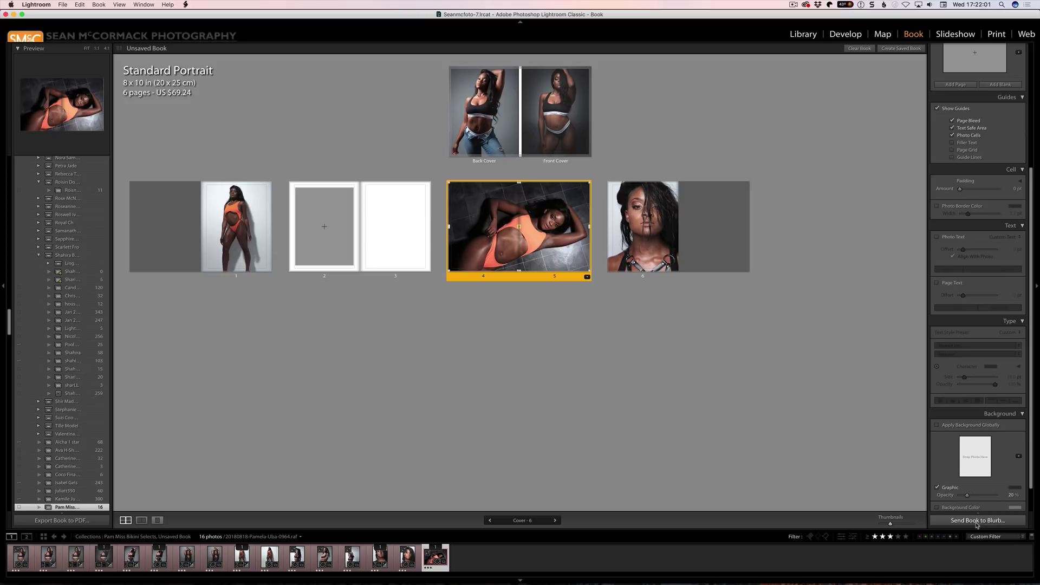
pyautogui.click(978, 523)
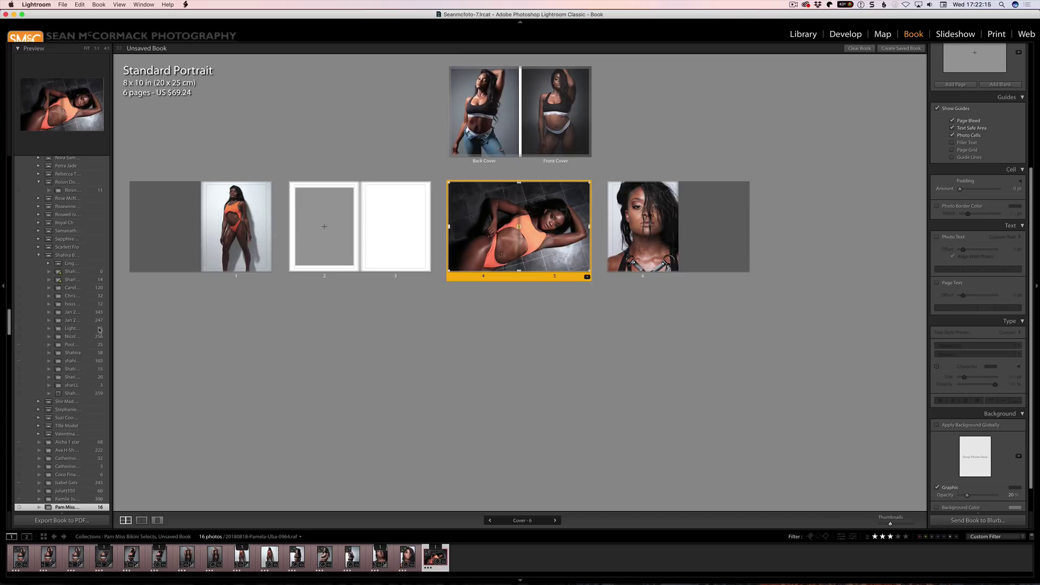
# Expand only Publish Services below the Navigator in the Library, and open Facebook's Shoots published collection
pyautogui.press('g')
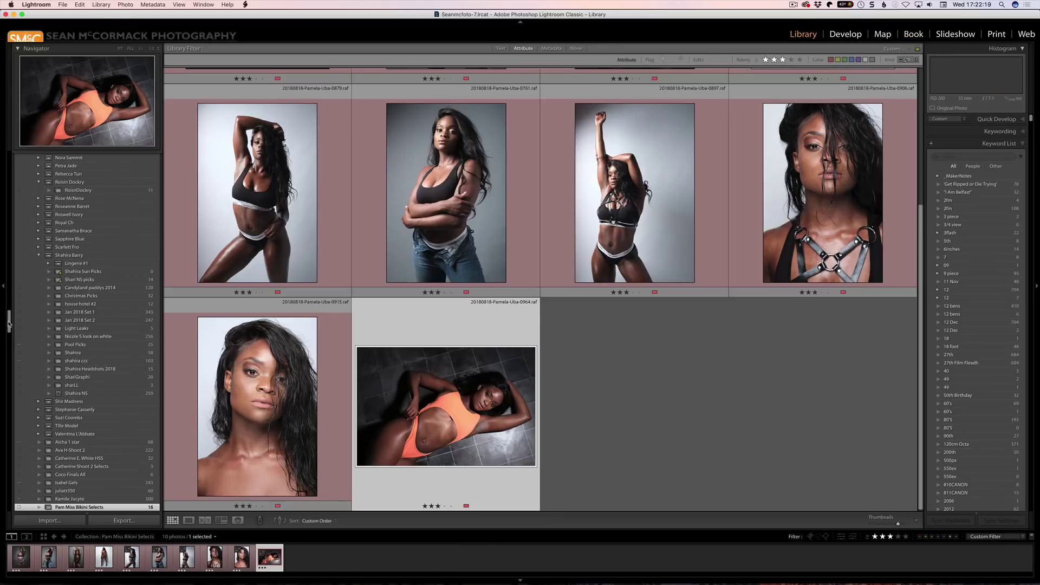
pyautogui.moveTo(9, 325); pyautogui.dragTo(7, 319)
pyautogui.scroll(15, 81, 352)
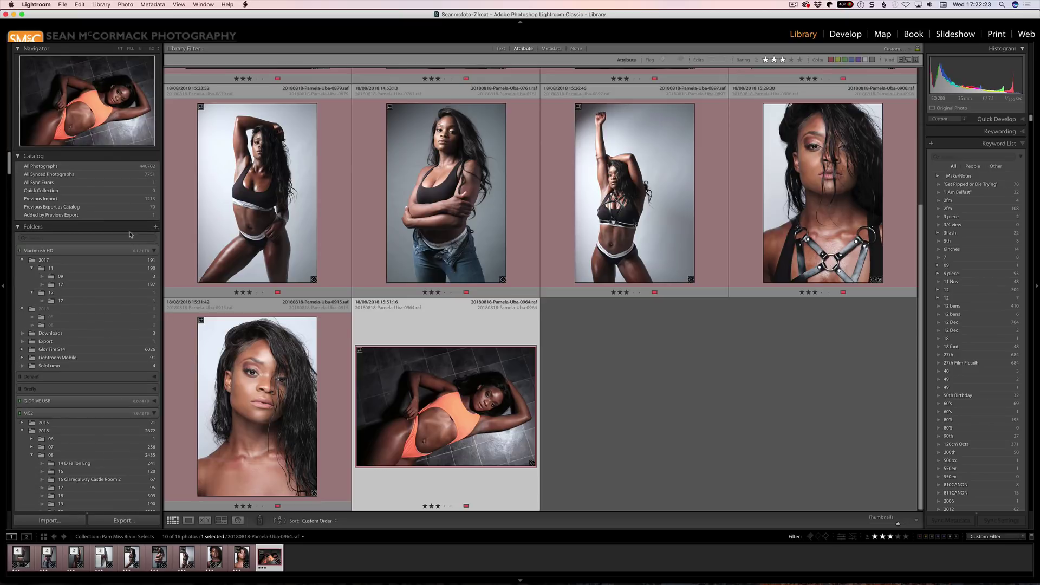
pyautogui.keyDown('super'); pyautogui.click(132, 229); pyautogui.keyUp('super')
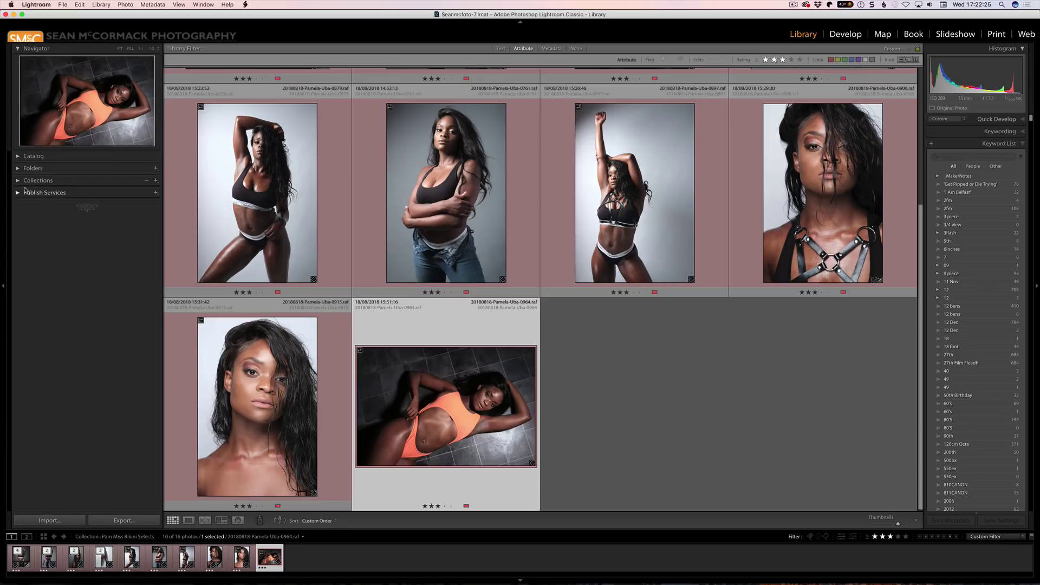
pyautogui.click(47, 194)
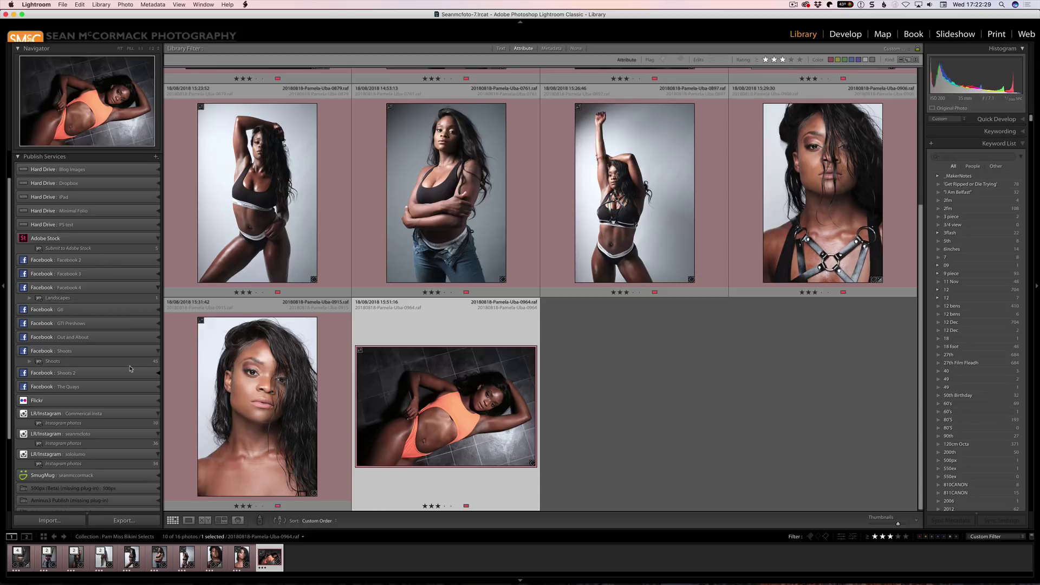
pyautogui.moveTo(107, 364)
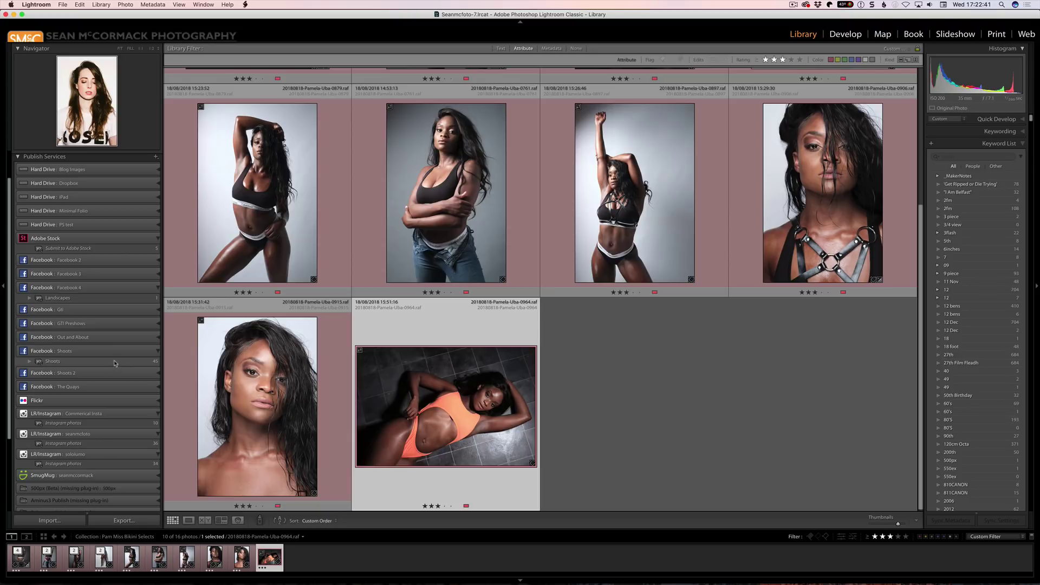
pyautogui.click(111, 361)
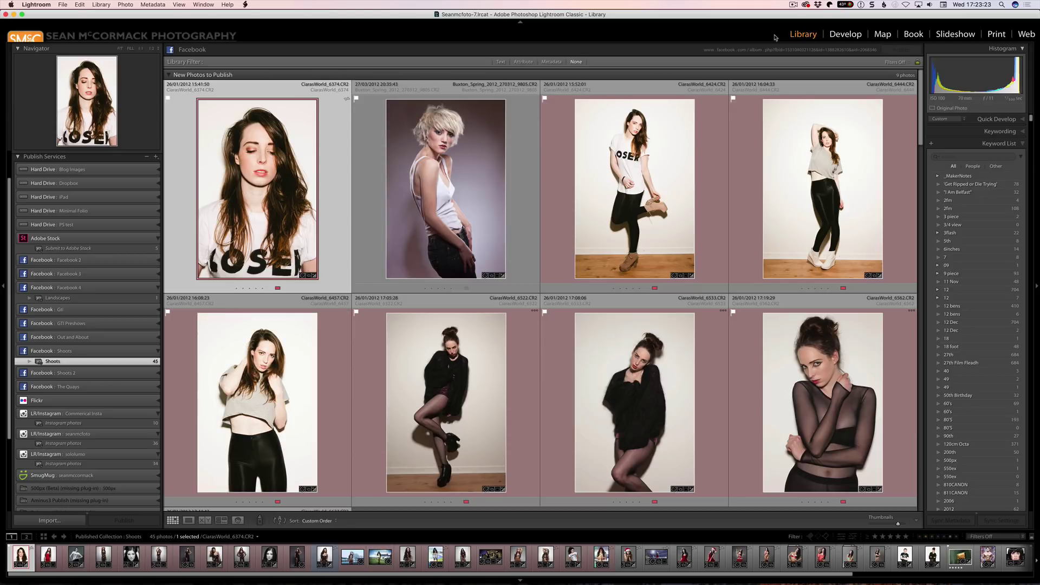
# Open the selected portrait in Develop, and view the file chooser for importing develop profiles and presets without importing anything
pyautogui.click(62, 5)
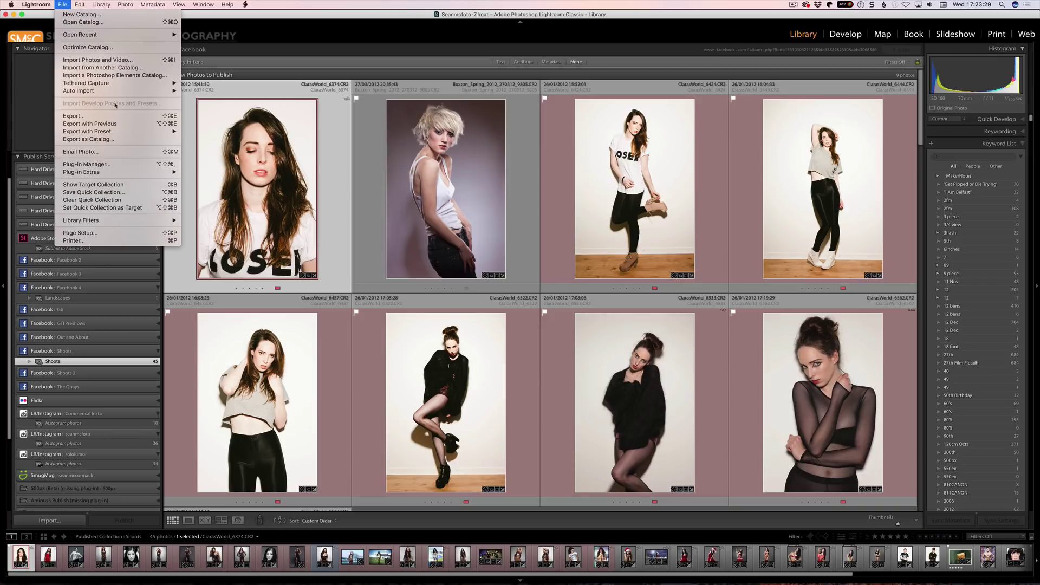
pyautogui.click(229, 191)
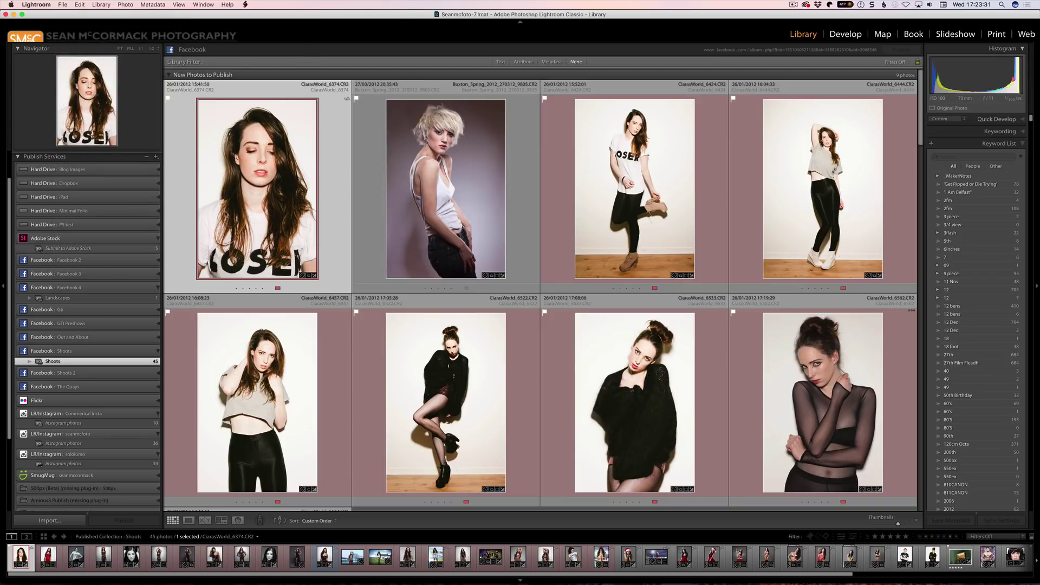
pyautogui.press('d')
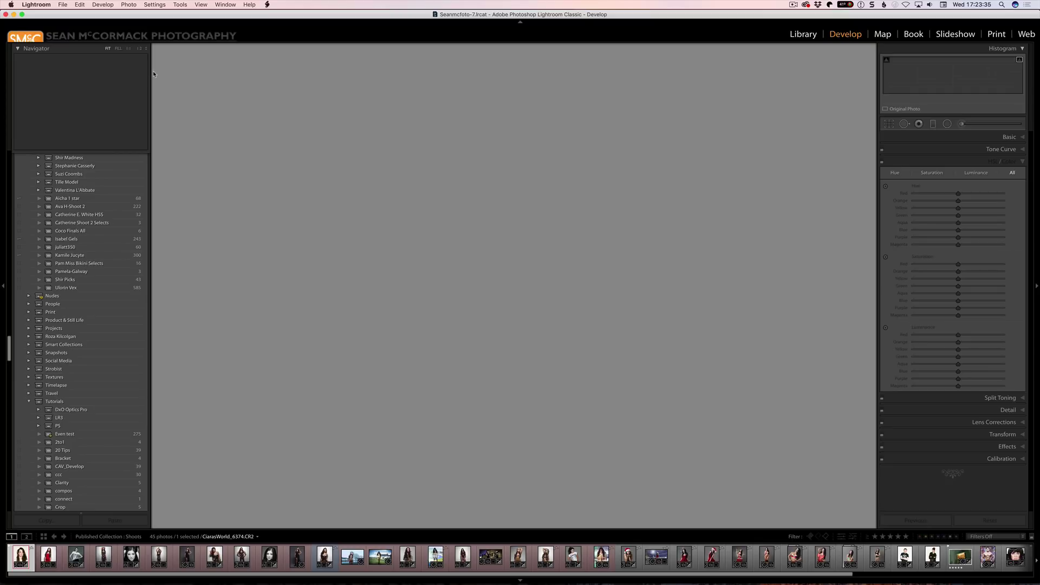
pyautogui.click(63, 5)
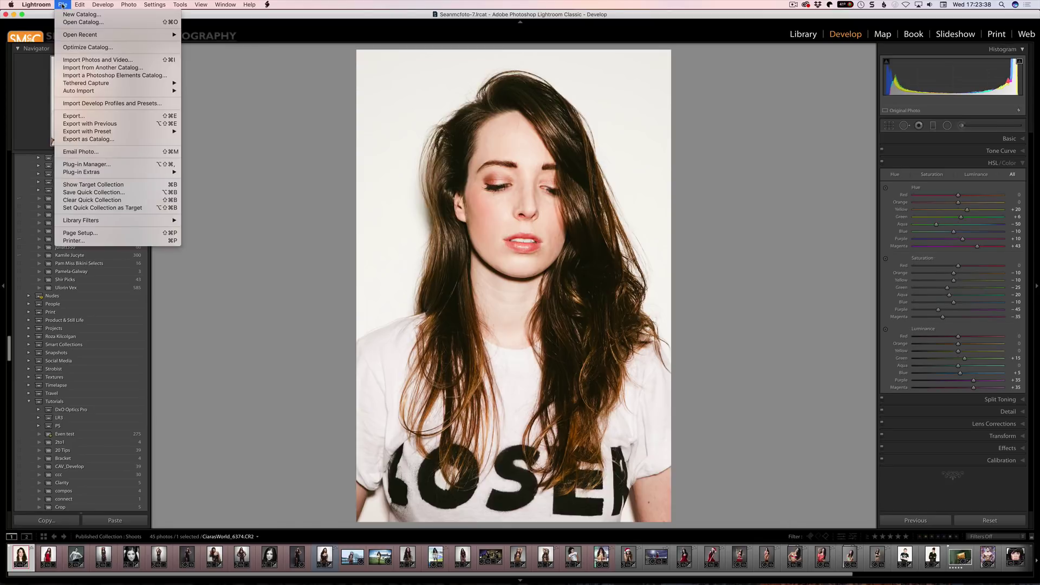
pyautogui.click(101, 103)
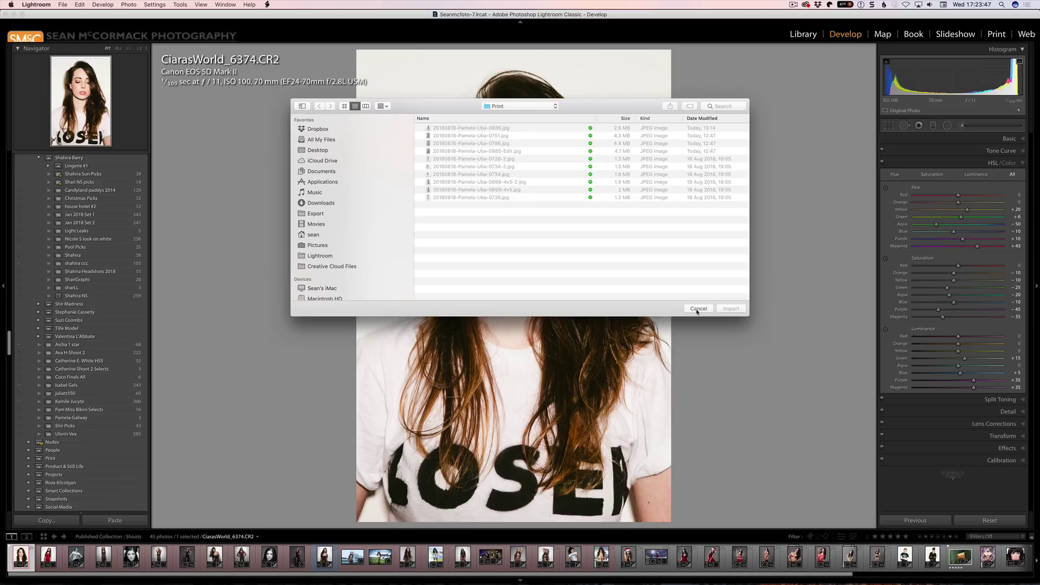
pyautogui.click(697, 309)
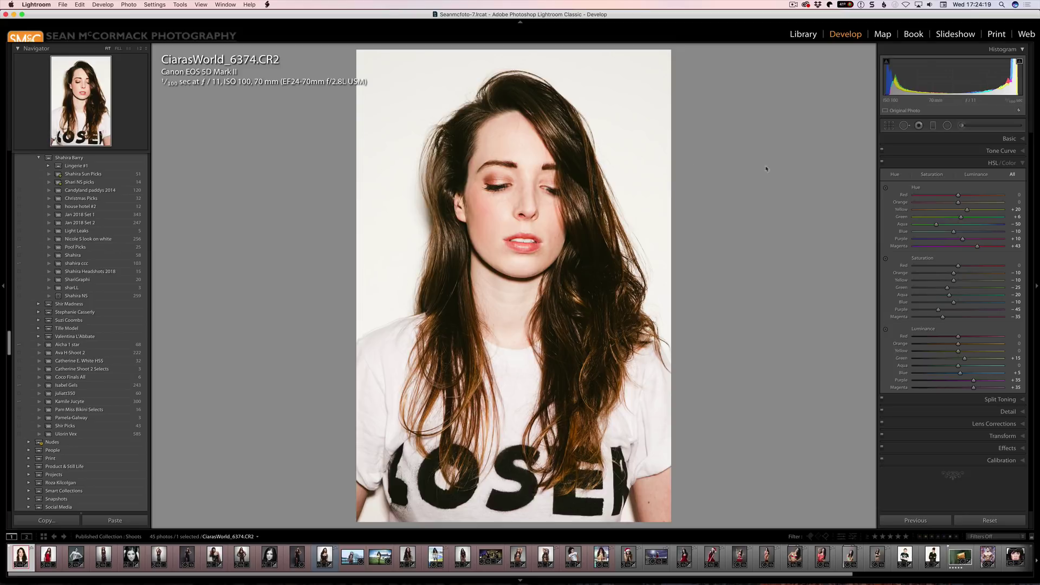
# Collapse the User Presets and LRB Tranquility groups in the Develop presets
pyautogui.moveTo(7, 344); pyautogui.dragTo(8, 162)
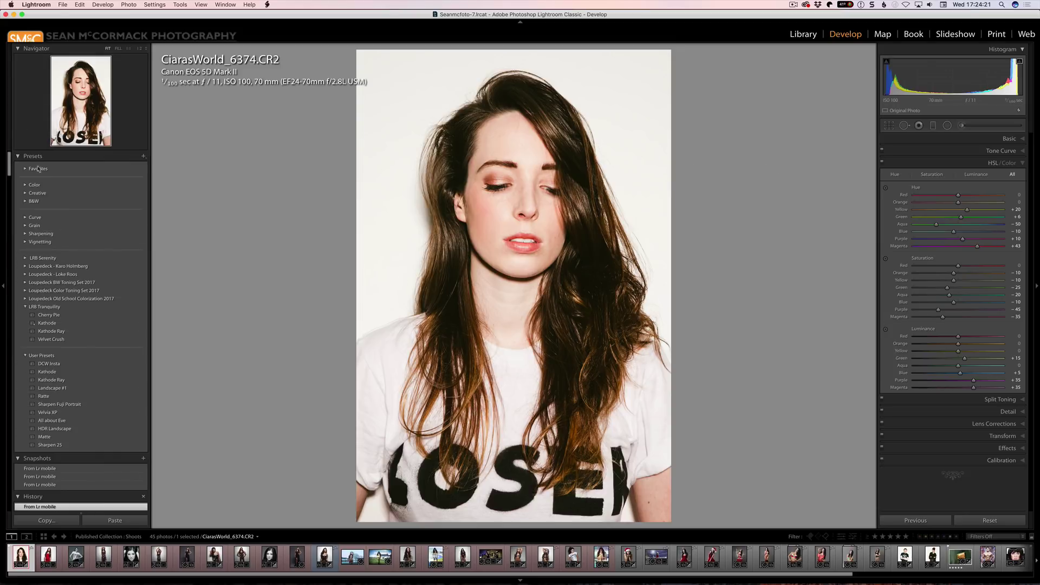
pyautogui.click(25, 355)
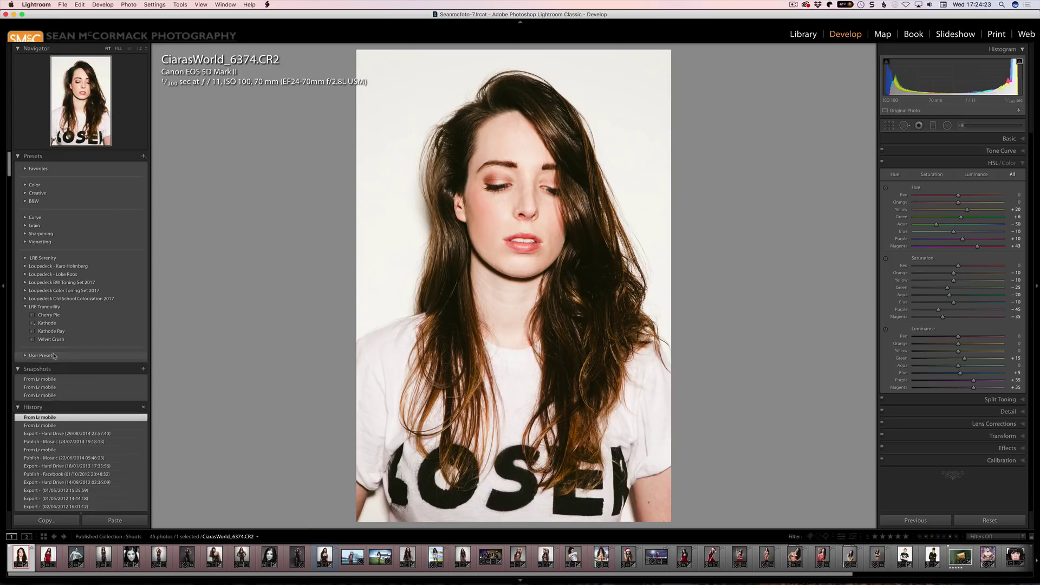
pyautogui.click(25, 307)
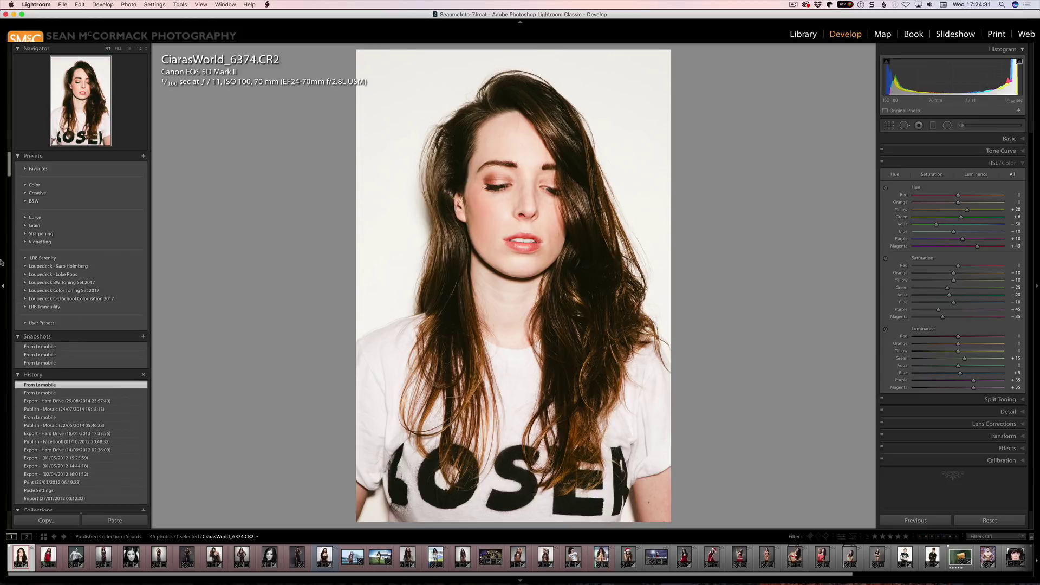